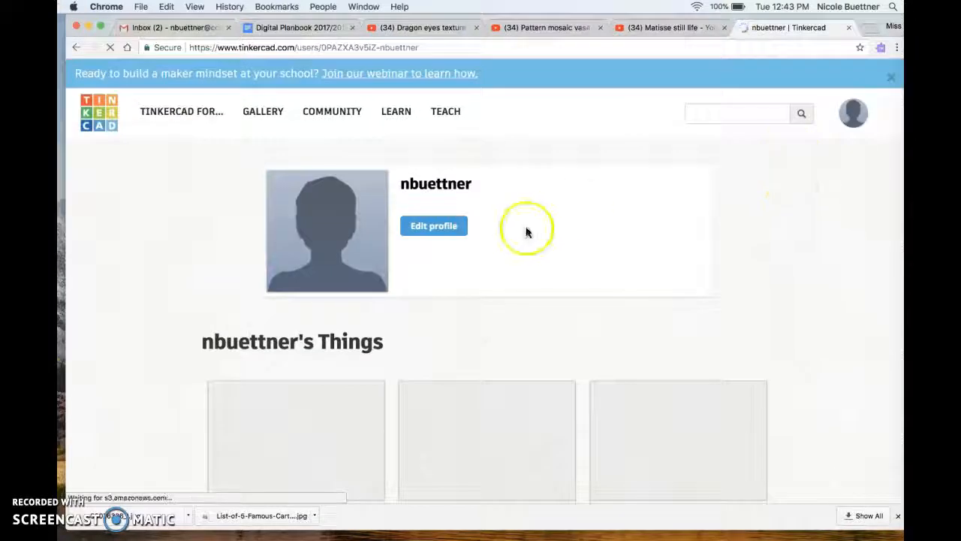
Open the Spectacular Robo-Esboo design for editing from the profile's list of things.
scroll(434, 269, "down", 3)
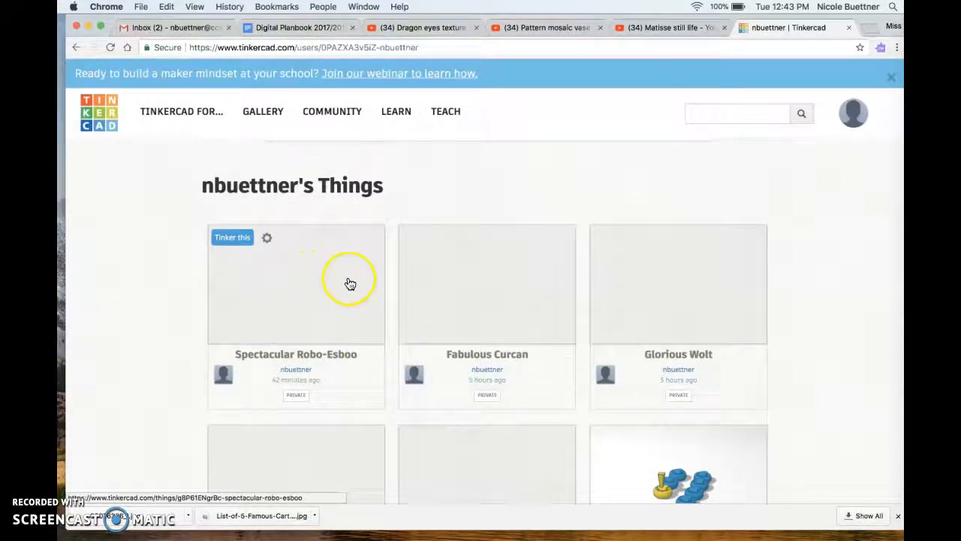
scroll(278, 379, "down", 2)
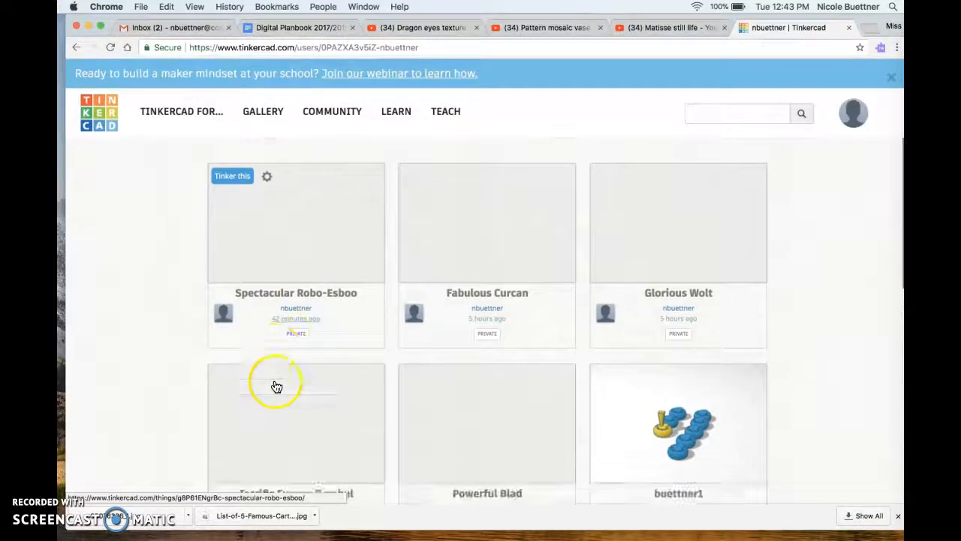
scroll(306, 226, "up", 5)
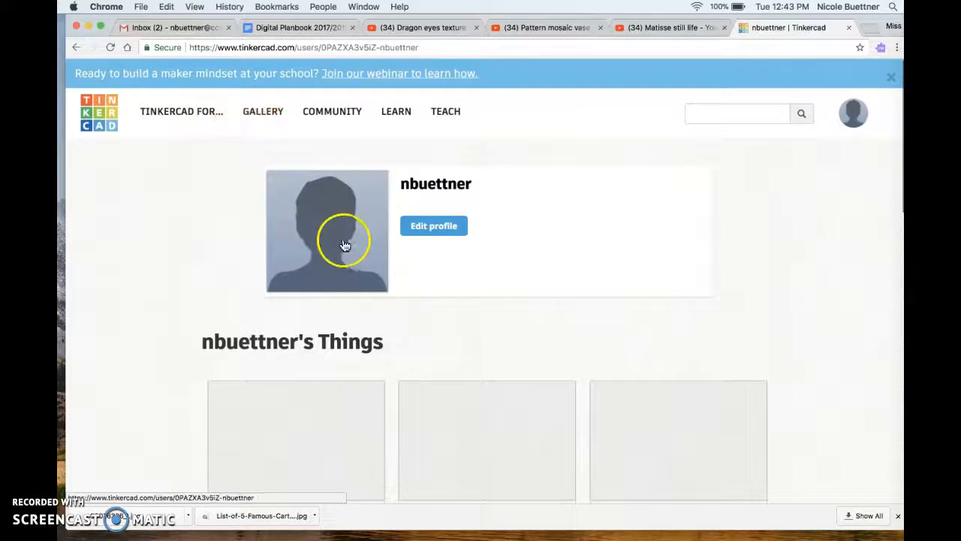
scroll(345, 245, "down", 12)
scroll(345, 246, "up", 3)
scroll(344, 246, "up", 8)
left_click(277, 394)
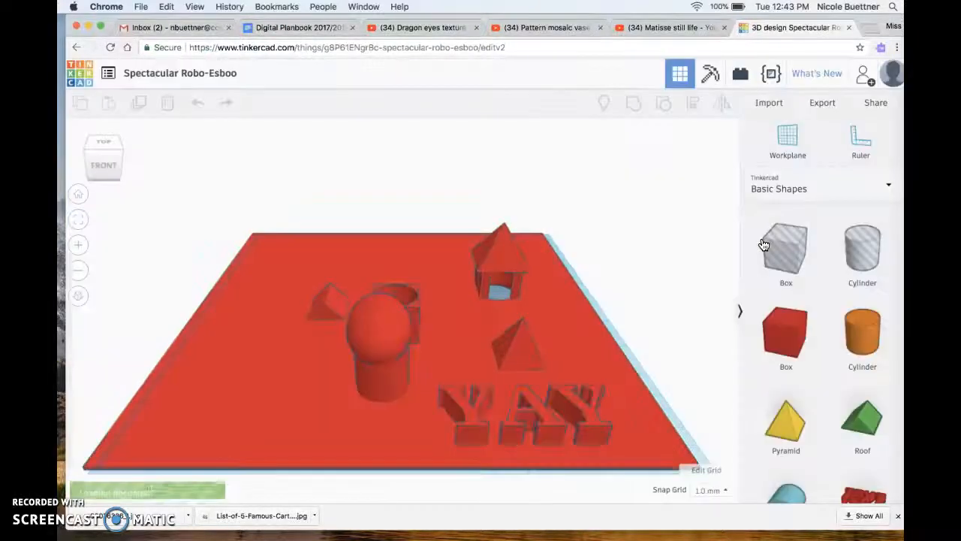
Delete the existing red model with its buildings and YAY lettering from the workplane.
left_click(628, 242)
scroll(439, 307, "down", 3)
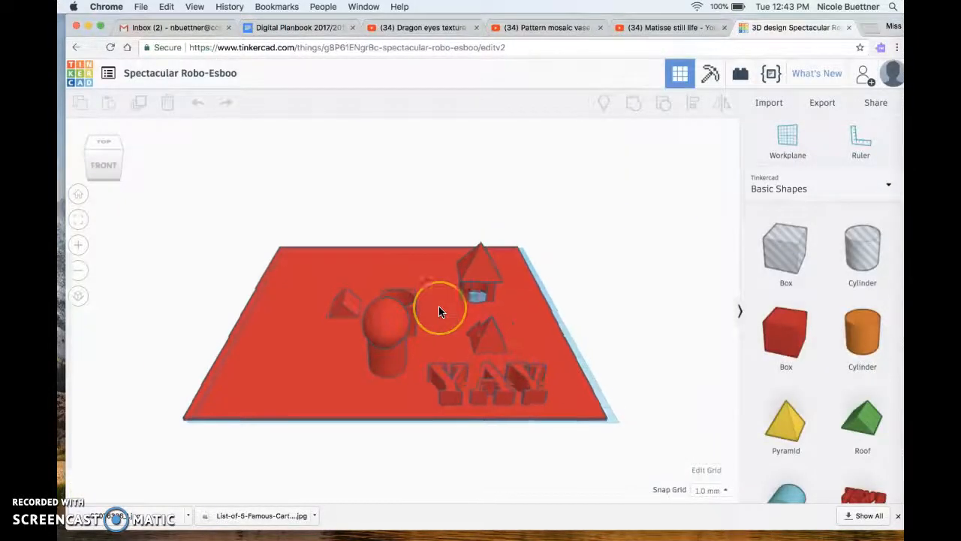
scroll(438, 306, "up", 6)
scroll(439, 306, "down", 6)
scroll(439, 306, "up", 3)
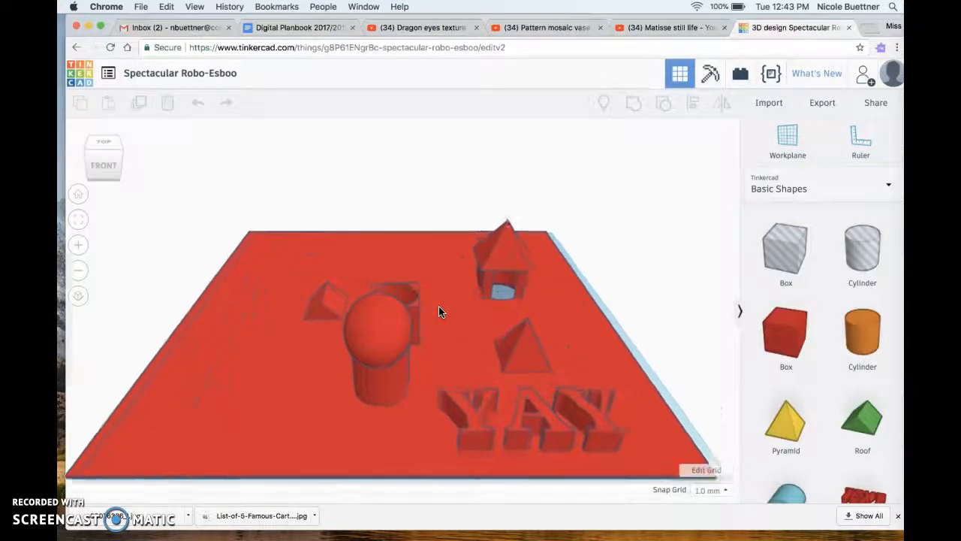
left_click_drag(311, 406, 223, 459)
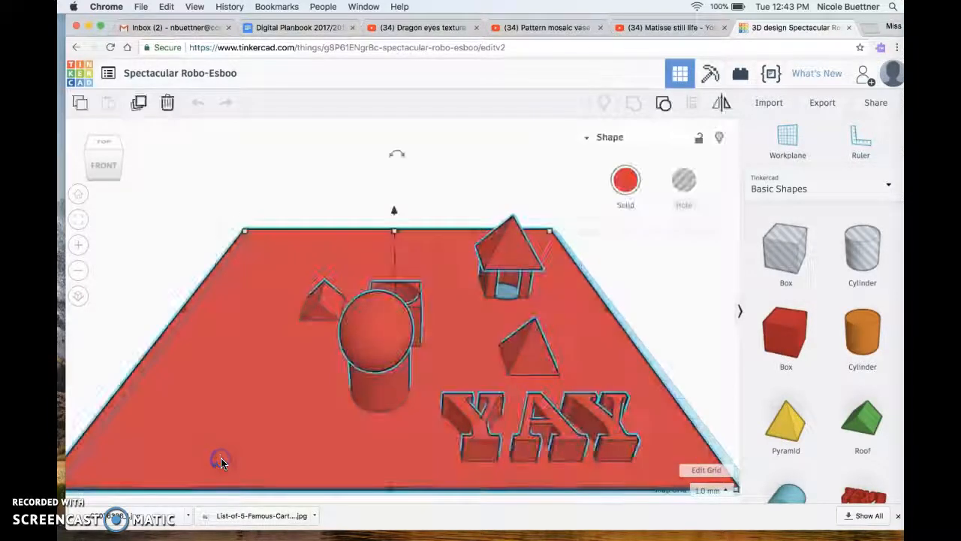
key("Delete")
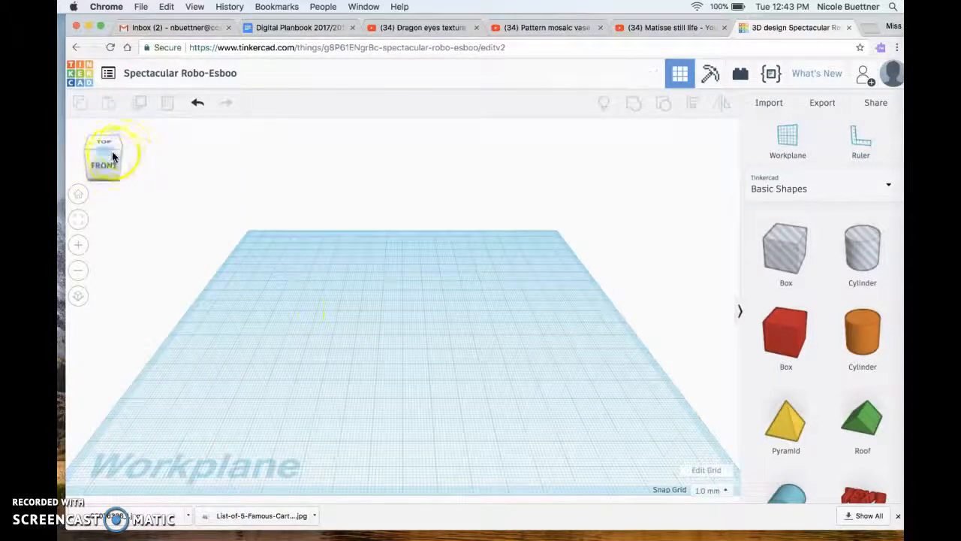
Examine the empty workplane by orbiting, restoring the home view, and zooming in and out.
mouse_move(110, 155)
left_mouse_down()
mouse_move(85, 150)
mouse_move(109, 154)
left_mouse_up()
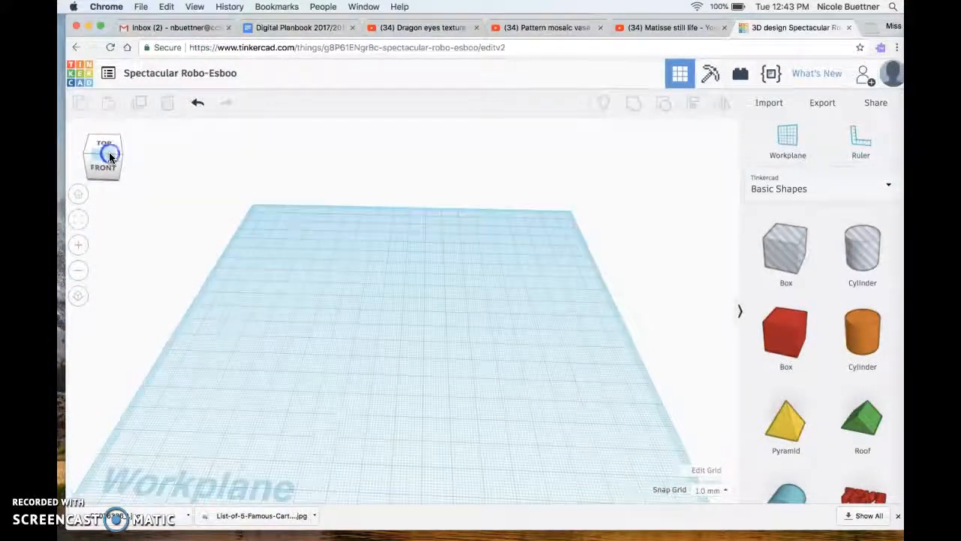
left_click(79, 238)
left_click(77, 269)
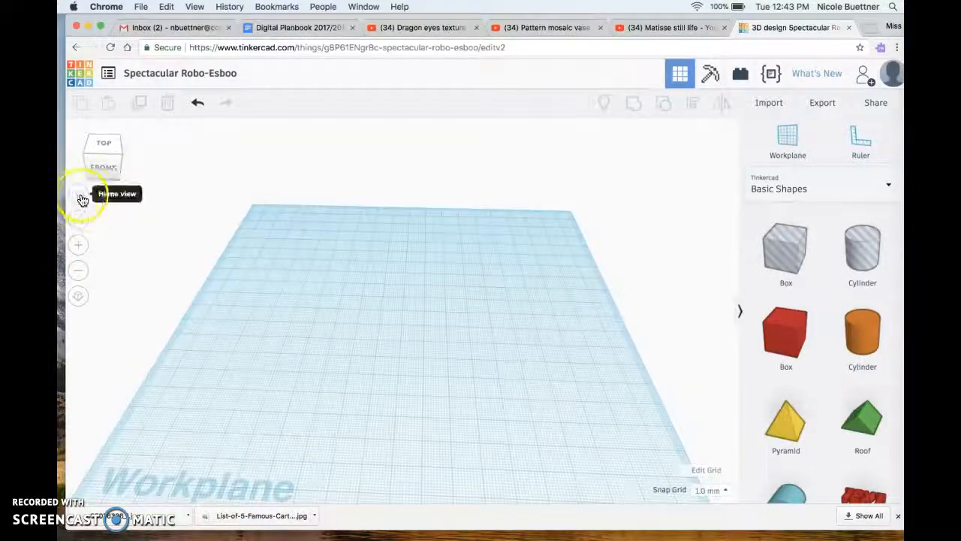
left_click(80, 197)
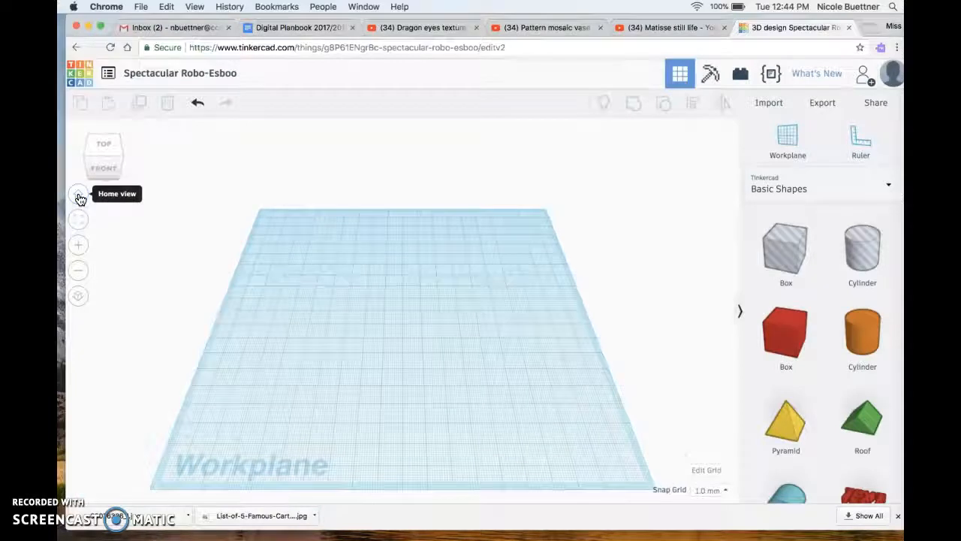
left_click(150, 247)
scroll(292, 276, "up", 5)
scroll(292, 276, "up", 1)
scroll(291, 276, "down", 3)
scroll(292, 276, "up", 5)
scroll(289, 276, "down", 2)
scroll(290, 276, "up", 2)
scroll(289, 277, "down", 3)
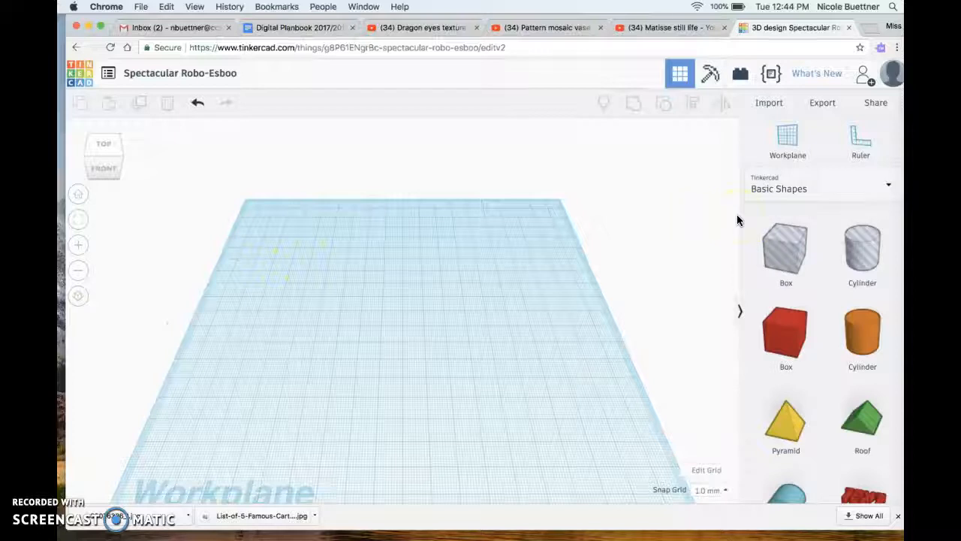
Browse the shapes available in the Characters category.
left_click(794, 192)
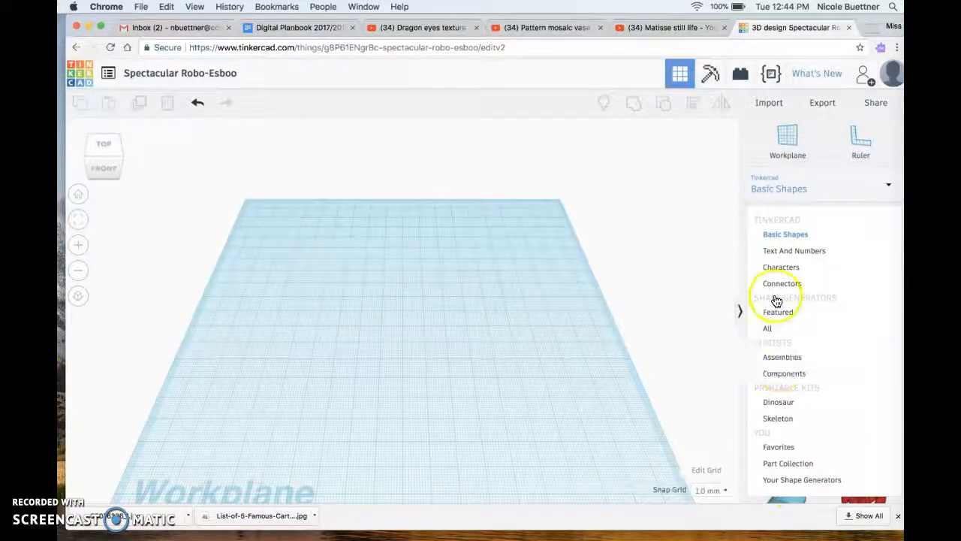
left_click(778, 268)
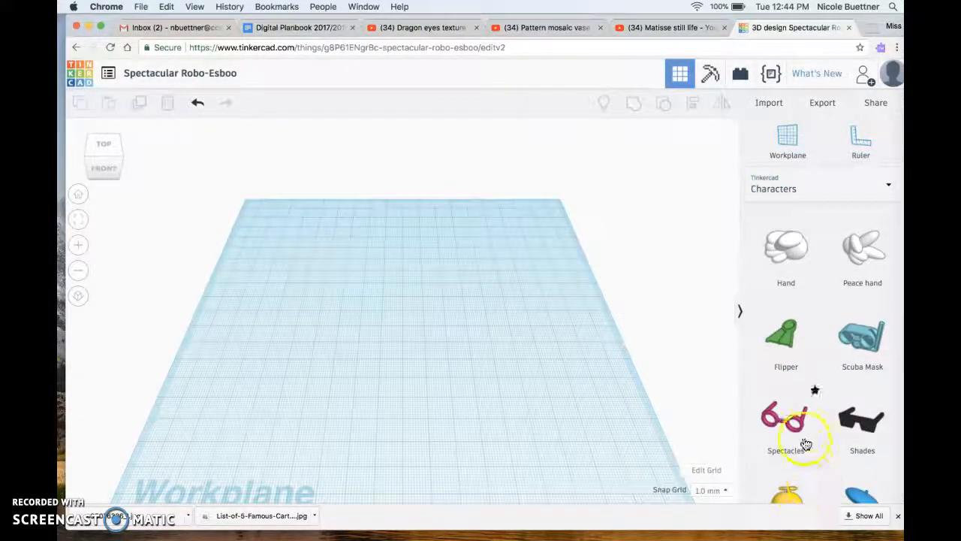
scroll(805, 444, "down", 5)
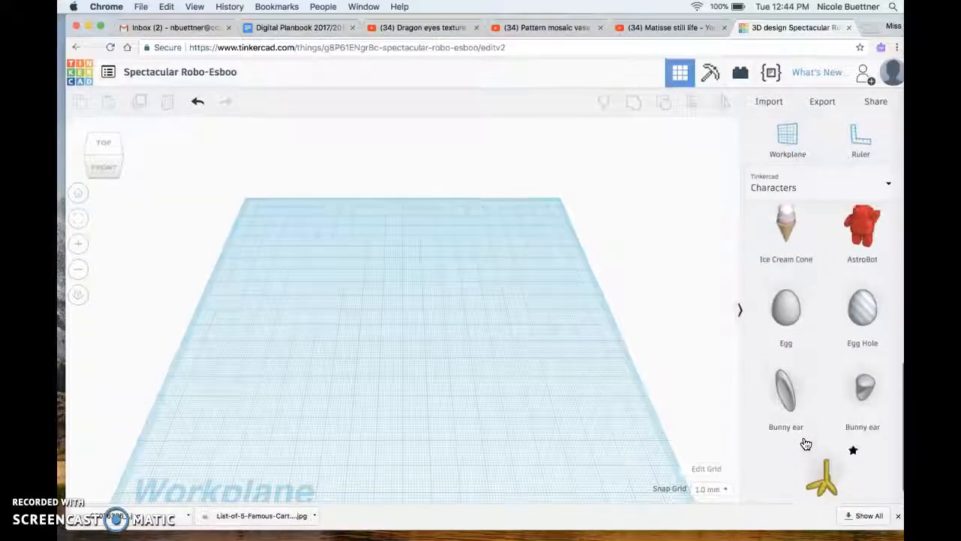
scroll(847, 346, "up", 5)
left_click(846, 345)
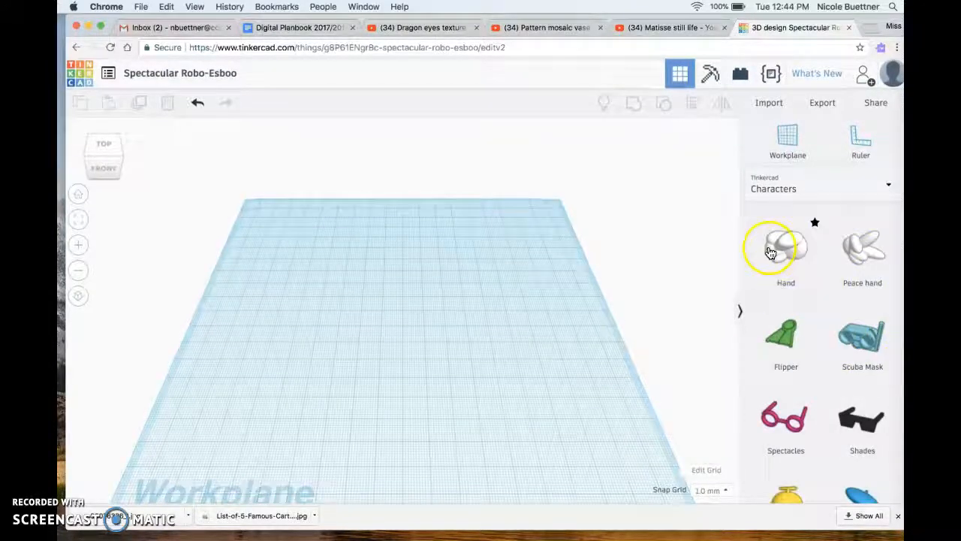
Return the shape library to Basic Shapes and place a solid red box near the middle of the workplane.
left_click(777, 197)
left_click(773, 235)
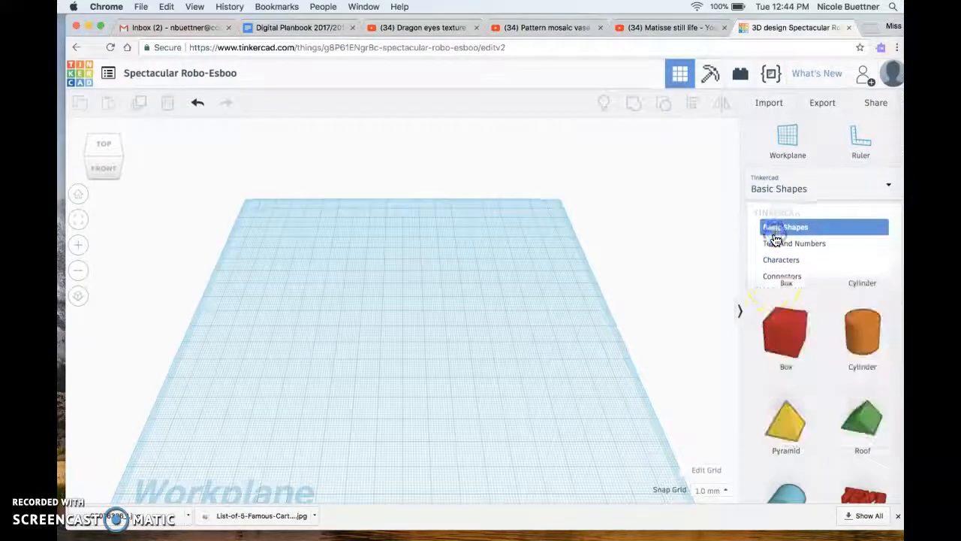
scroll(793, 358, "down", 2)
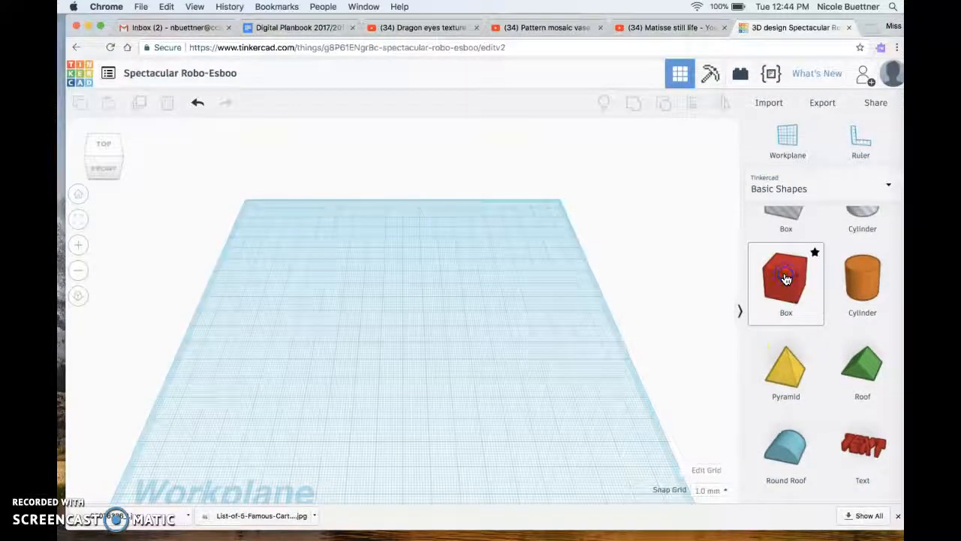
left_click_drag(786, 279, 397, 338)
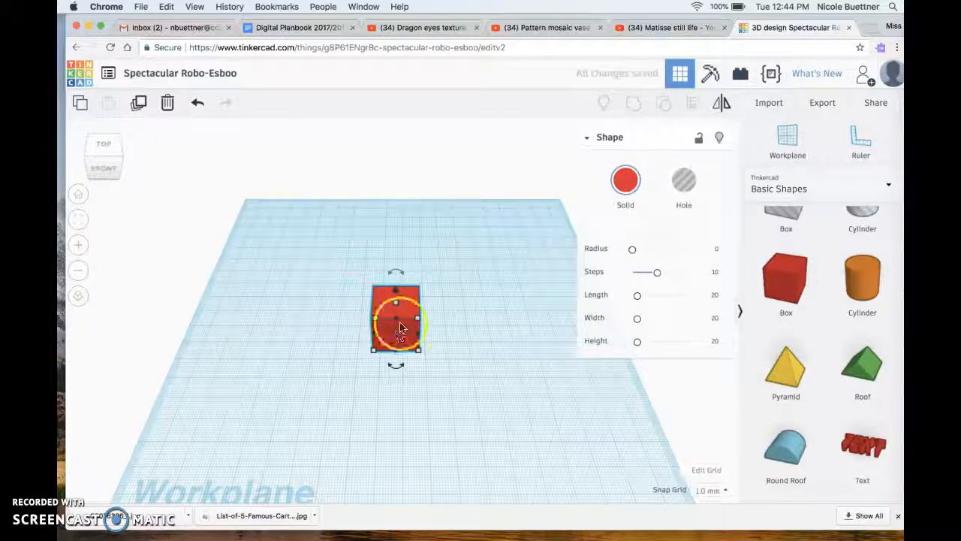
Widen the red box slightly and reduce its height to form a flat slab.
left_click(106, 159)
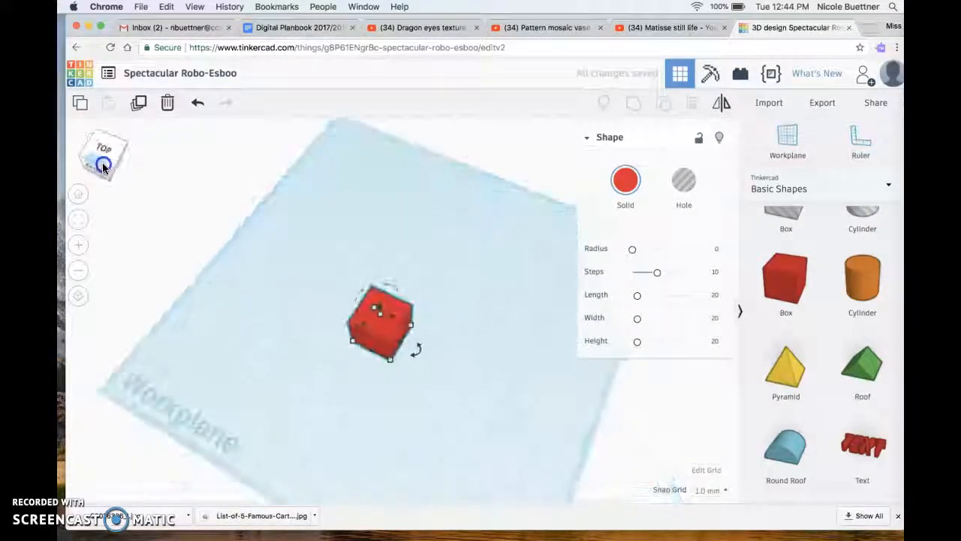
left_click(78, 244)
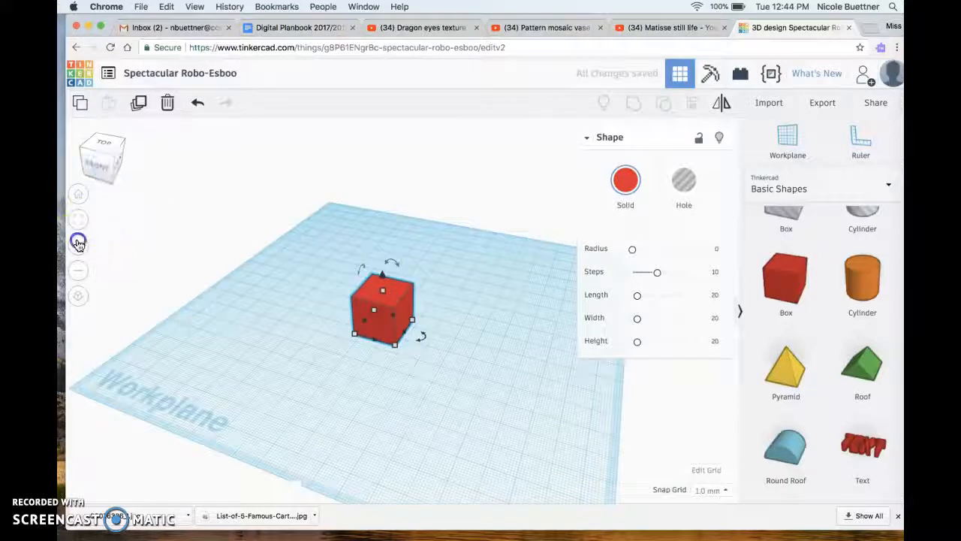
left_click(78, 244)
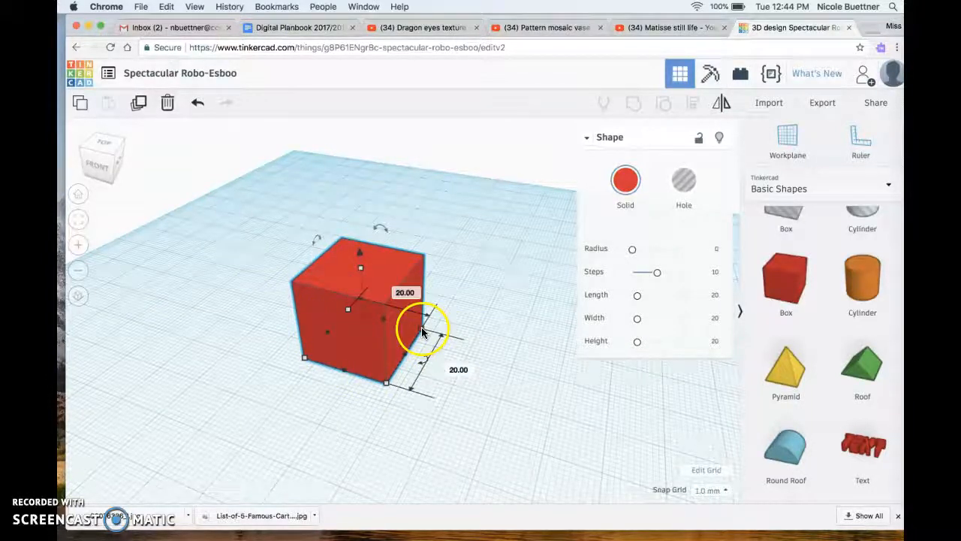
mouse_move(429, 332)
left_mouse_down()
mouse_move(513, 303)
mouse_move(451, 346)
mouse_move(397, 332)
mouse_move(474, 273)
mouse_move(476, 302)
mouse_move(404, 353)
mouse_move(338, 451)
mouse_move(373, 390)
mouse_move(489, 288)
mouse_move(506, 300)
mouse_move(446, 300)
mouse_move(425, 322)
left_mouse_up()
left_click_drag(367, 272, 371, 332)
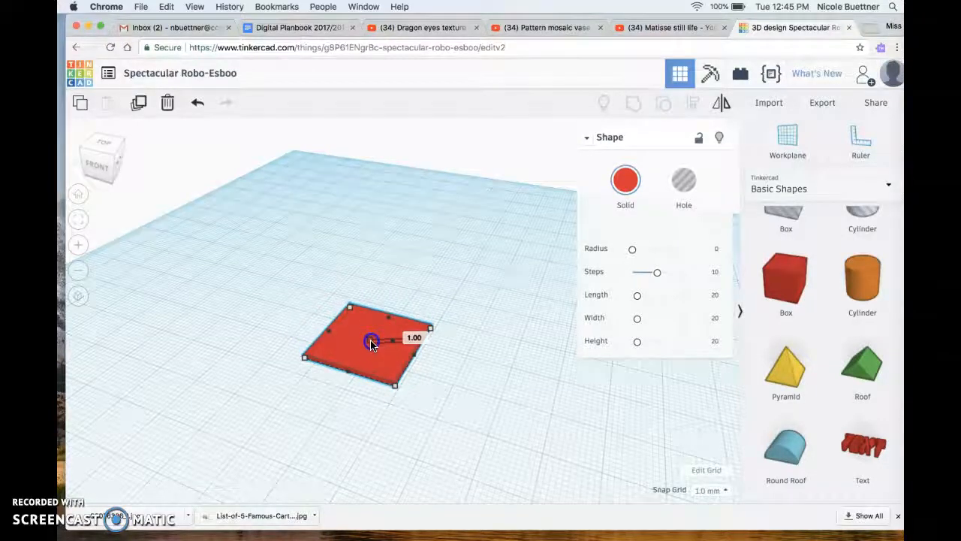
left_click_drag(370, 343, 373, 347)
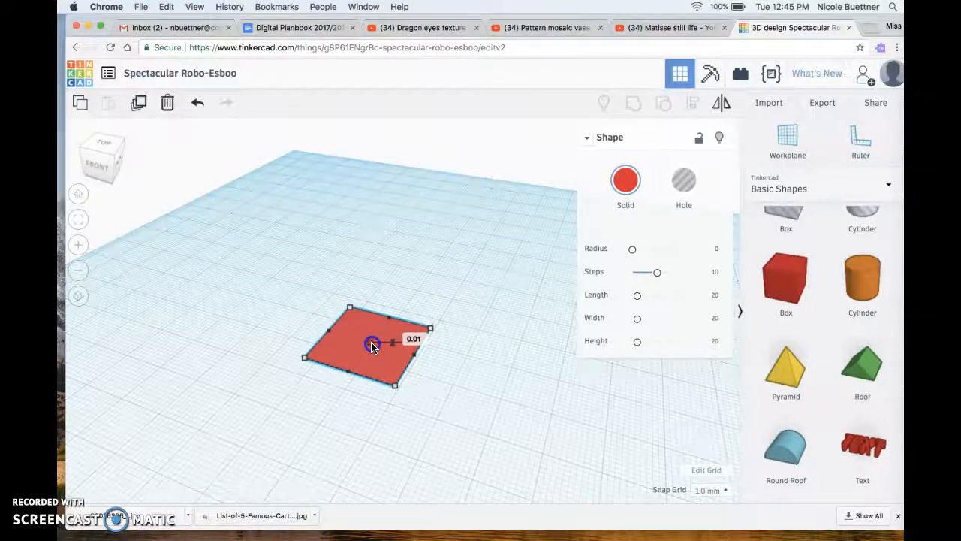
left_click_drag(372, 346, 371, 279)
Set the red slab 2 mm above the workplane, move it about 7 mm toward the rear, and deselect it.
left_click(128, 166)
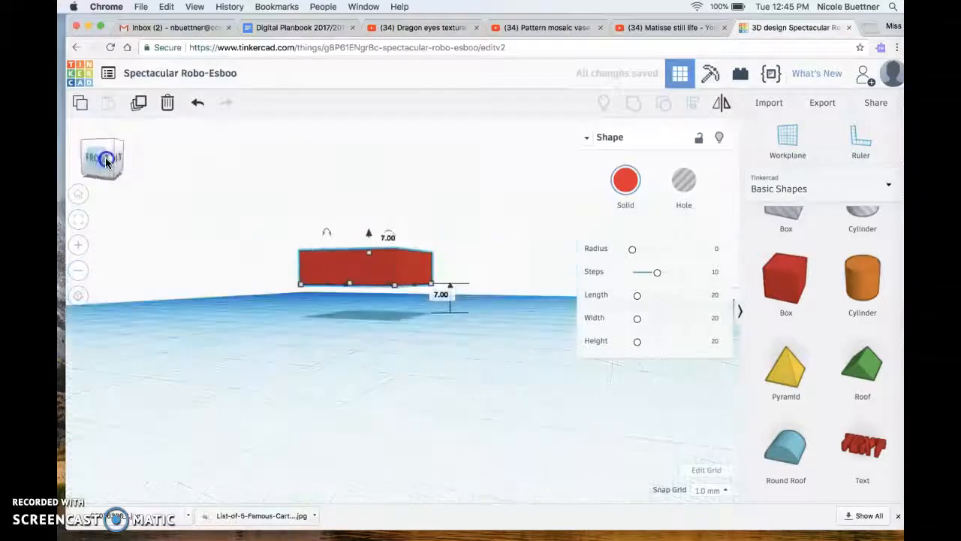
left_click(103, 159)
left_click_drag(375, 235, 393, 244)
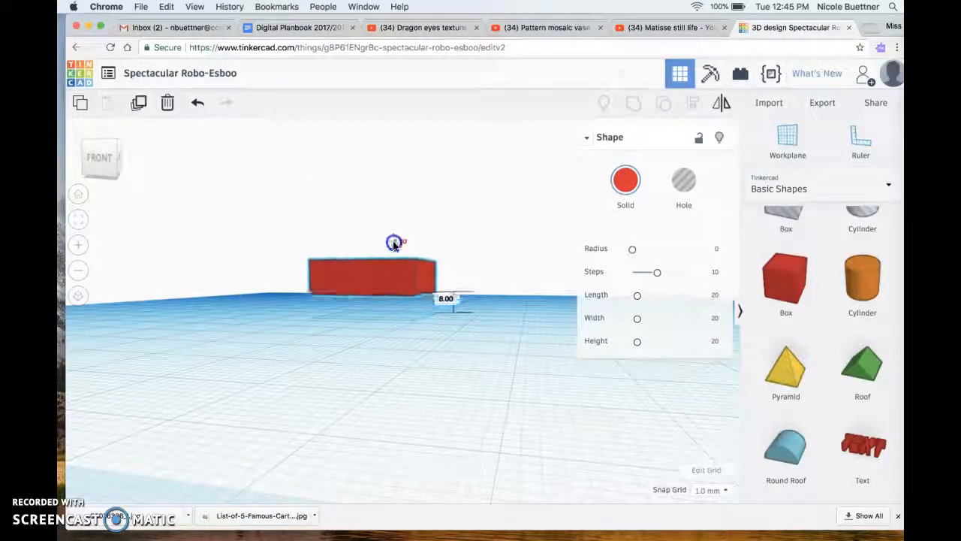
left_click(98, 154)
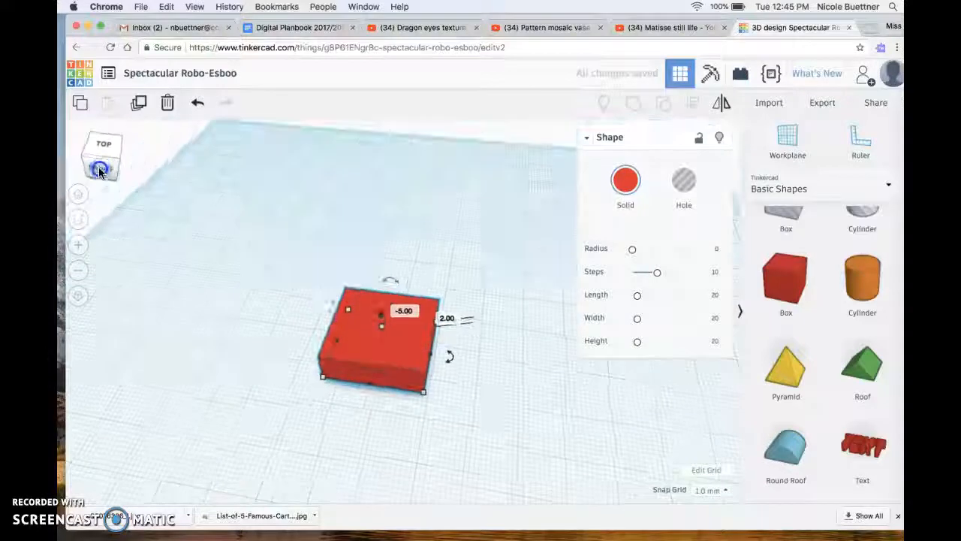
left_click_drag(411, 349, 409, 324)
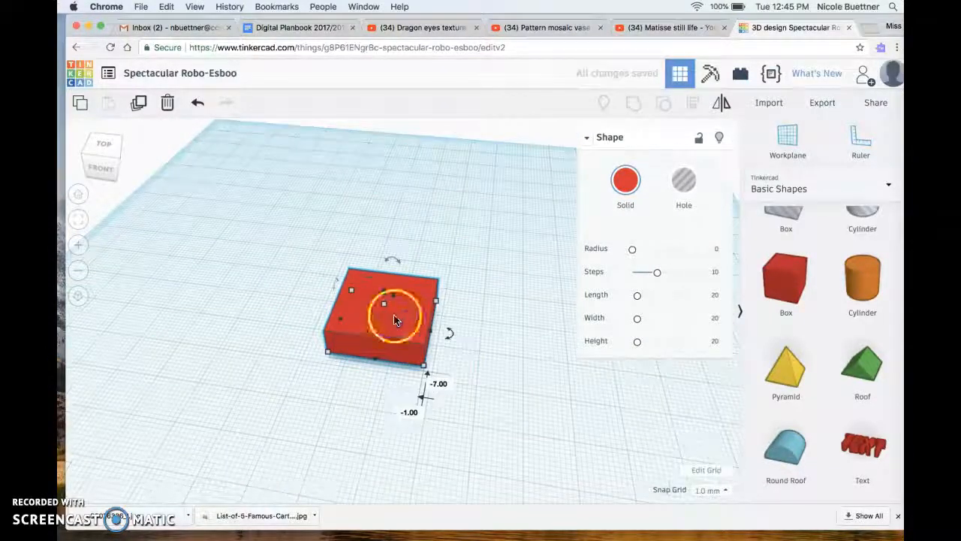
left_click(104, 169)
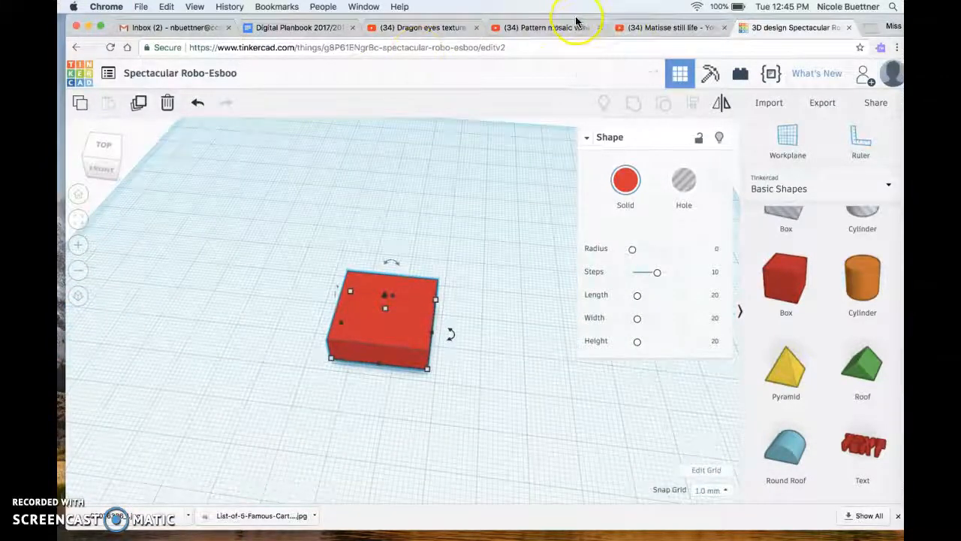
left_click(483, 300)
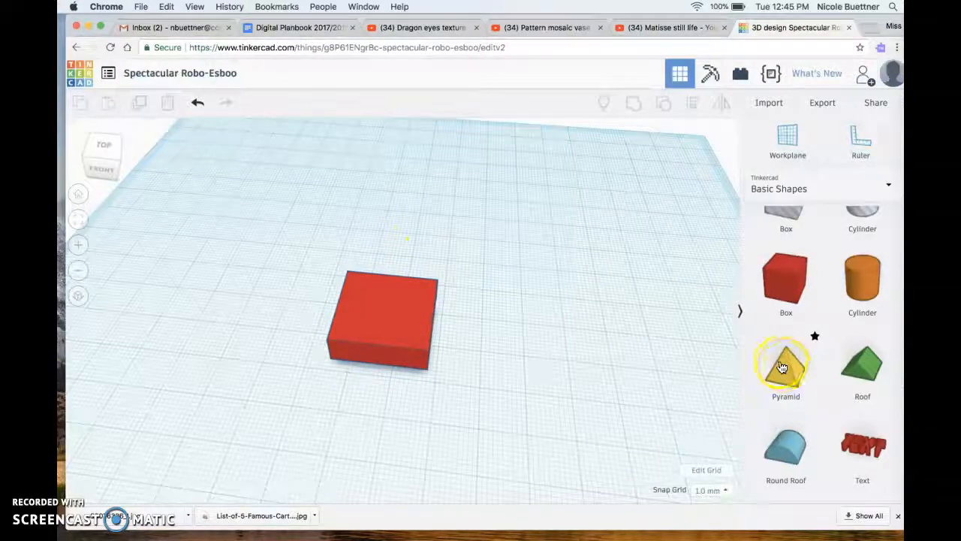
Place a yellow pyramid over the red slab and raise it 9 mm above the workplane.
left_click_drag(783, 371, 385, 317)
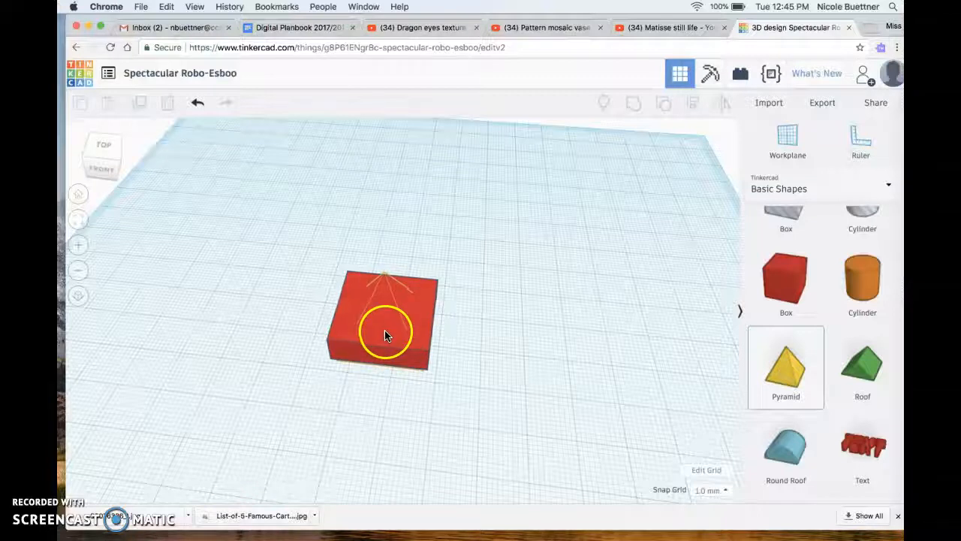
left_click_drag(384, 333, 384, 333)
left_click_drag(379, 261, 374, 224, "shift")
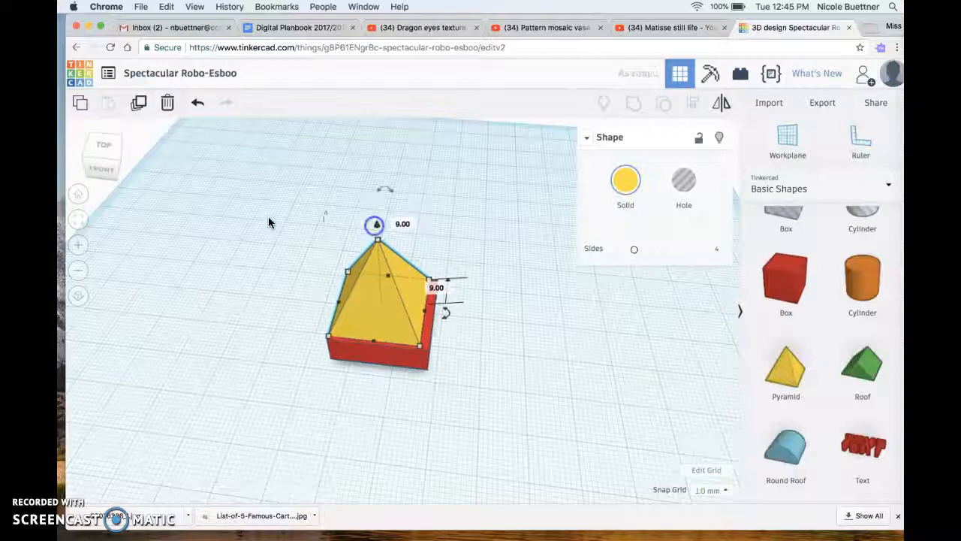
Shift the pyramid over the slab and adjust its elevation to 9 mm so its base rests on the slab's top.
left_click(104, 167)
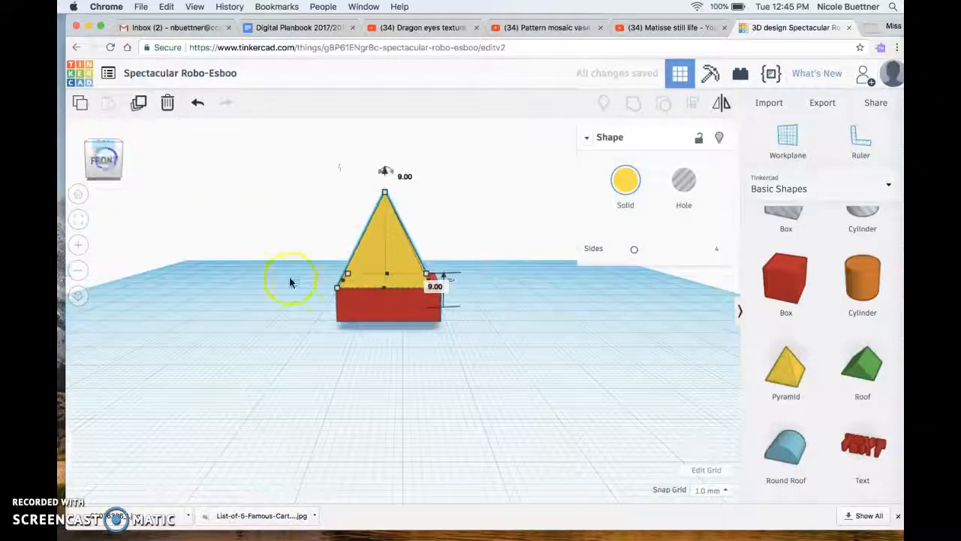
left_click_drag(375, 253, 383, 256)
left_click_drag(391, 171, 389, 162)
mouse_move(106, 161)
left_mouse_down()
mouse_move(96, 158)
mouse_move(105, 158)
left_mouse_up()
left_click_drag(405, 231, 402, 229)
left_click_drag(384, 167, 383, 173)
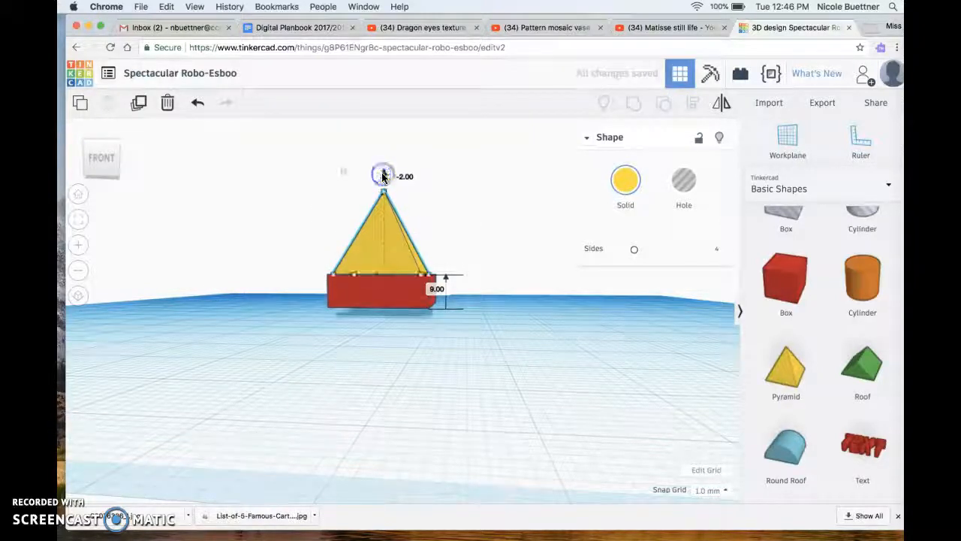
Move the pyramid 1 mm and 3 mm across the slab's top to center it.
left_click_drag(109, 167, 128, 174)
left_click(360, 340)
left_click_drag(446, 314, 459, 318)
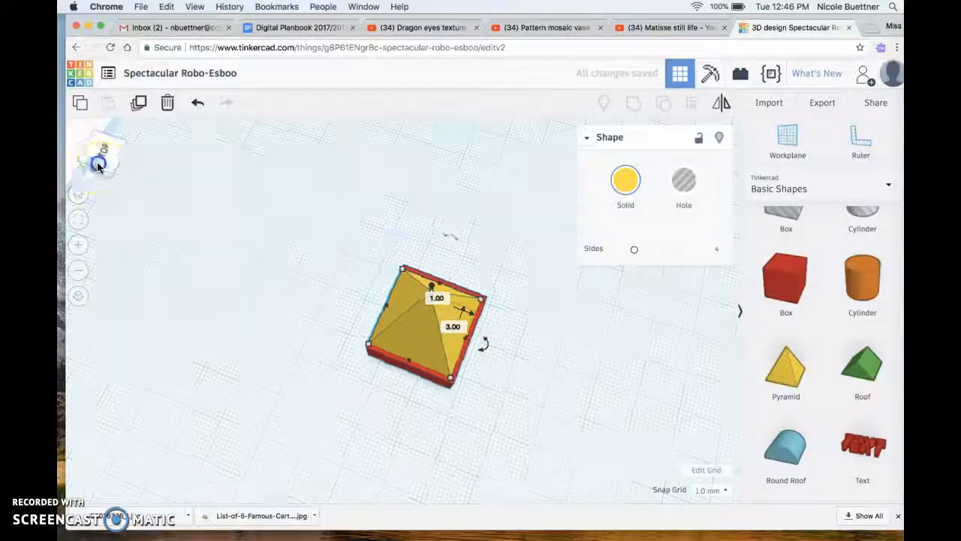
Select the yellow pyramid together with the red slab and group them into a single shape.
left_click(98, 160)
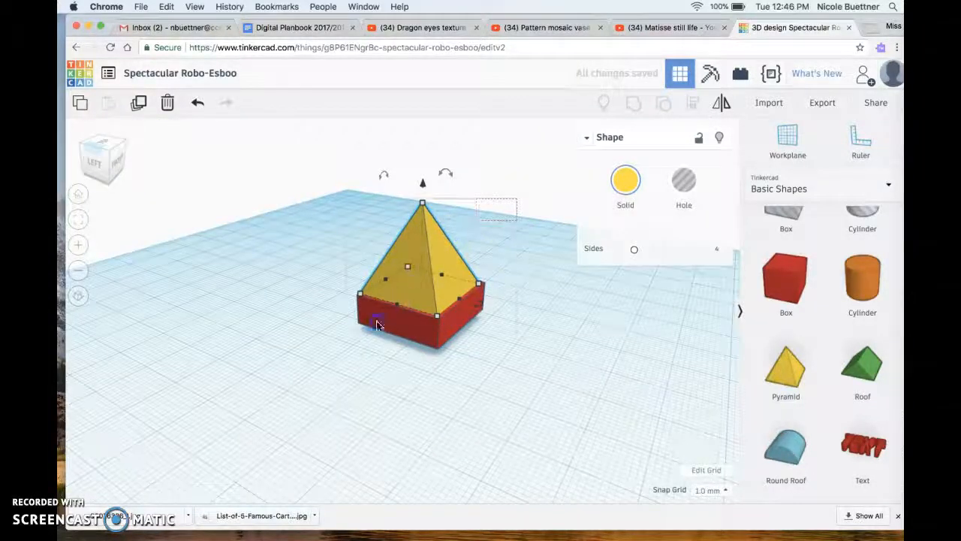
left_click_drag(306, 403, 306, 402)
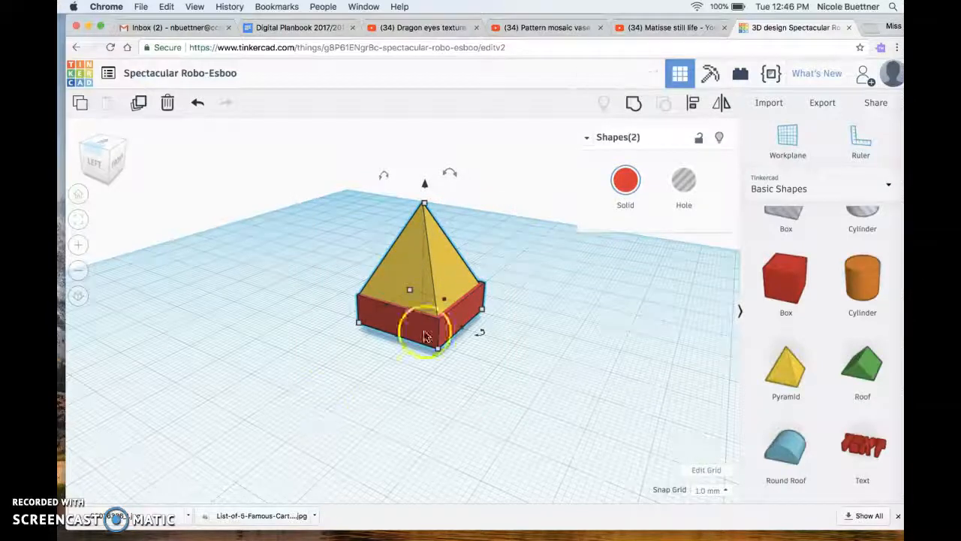
left_click(631, 110)
left_click(488, 255)
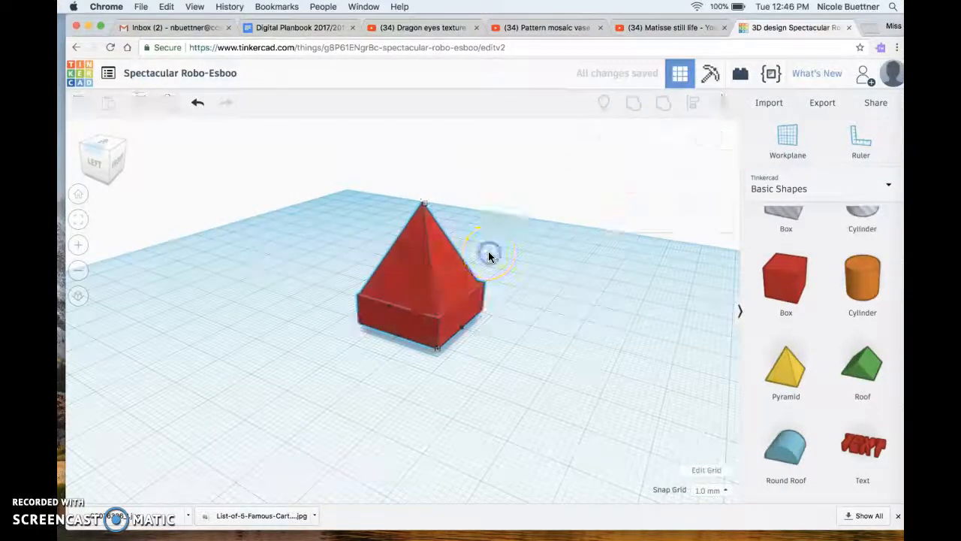
Move the grouped pyramid toward the rear corner of the workplane, shifting it -43 mm and 37 mm.
left_click_drag(431, 255, 383, 276)
left_click(116, 162)
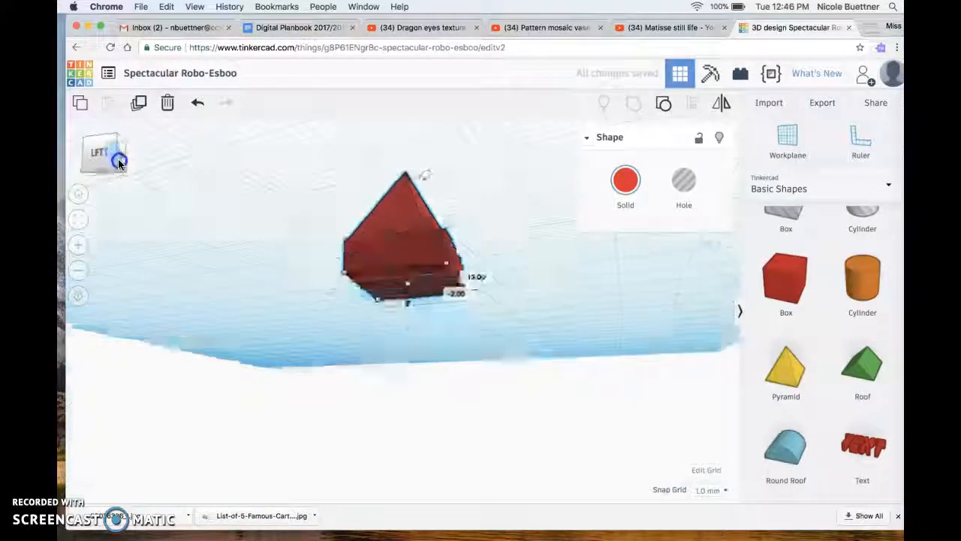
left_click_drag(106, 182, 116, 184)
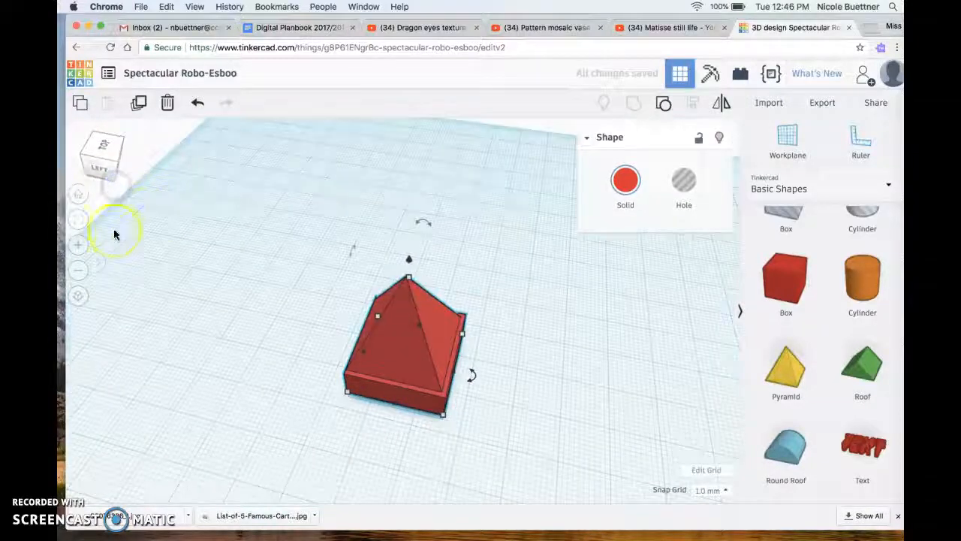
left_click(78, 270)
left_click_drag(401, 343, 310, 228)
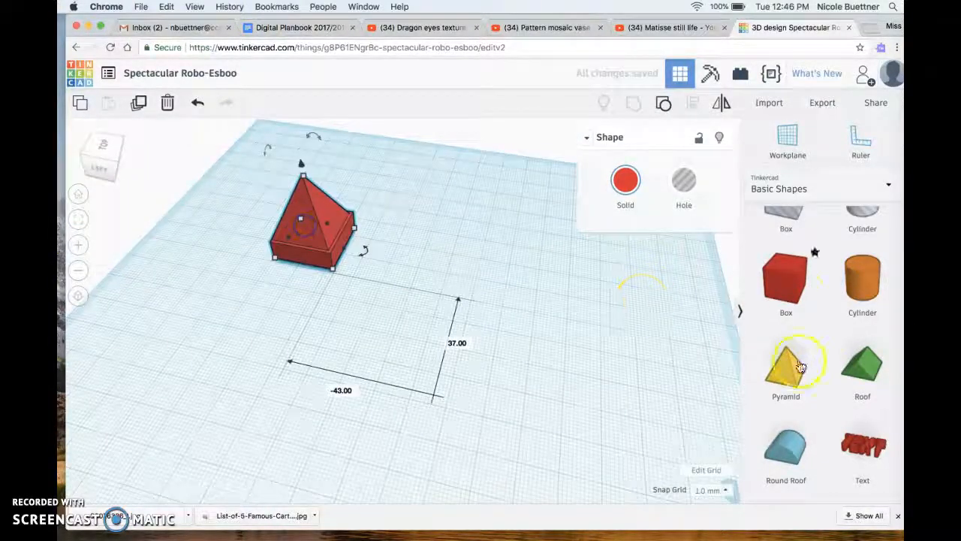
Place a box on the workplane, enlarge and shorten it, and set a cylinder hole into its middle.
left_click_drag(782, 300, 506, 306)
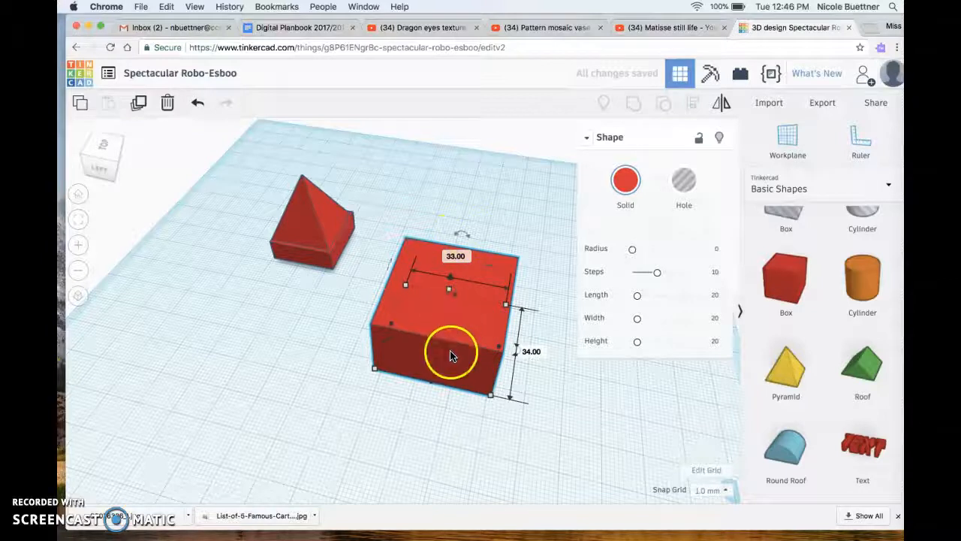
left_click_drag(863, 278, 443, 342)
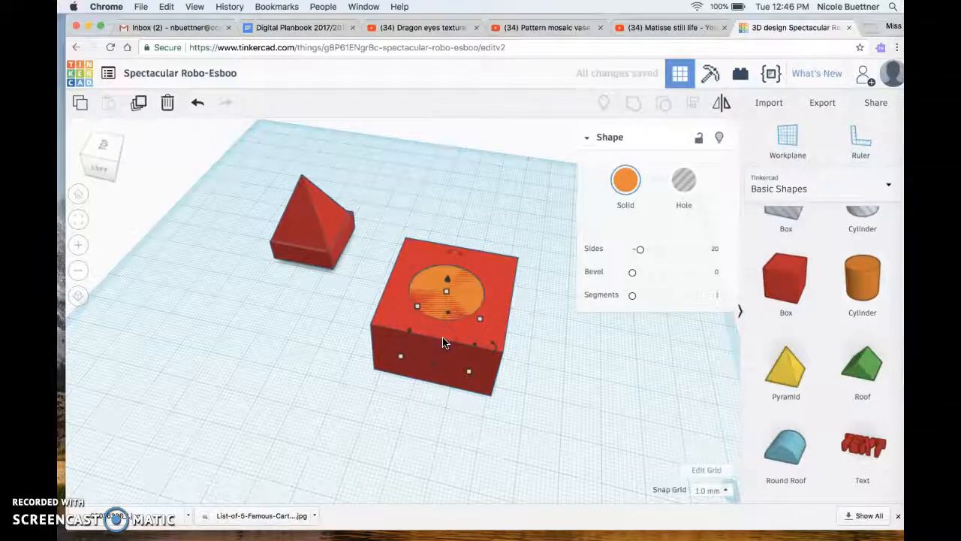
left_click(626, 193)
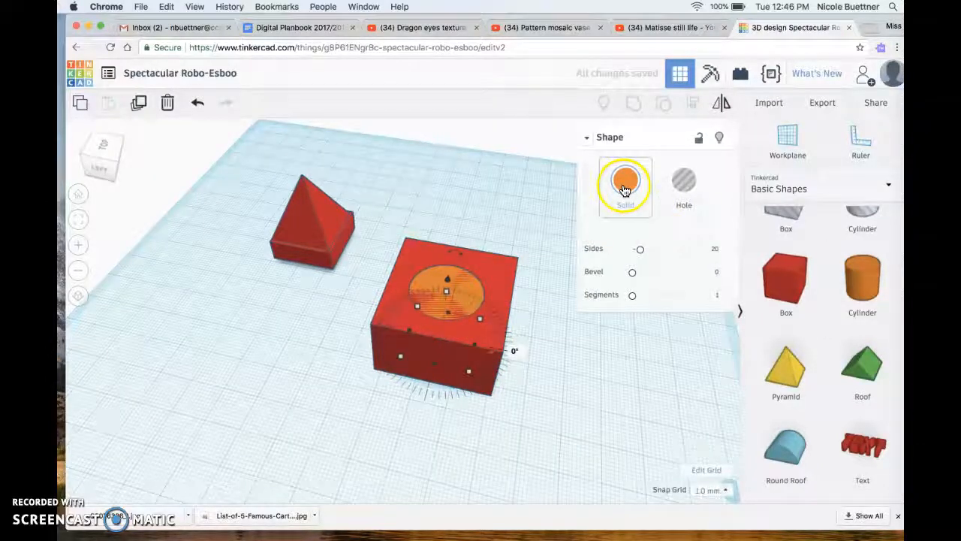
left_click(684, 186)
left_click(456, 211)
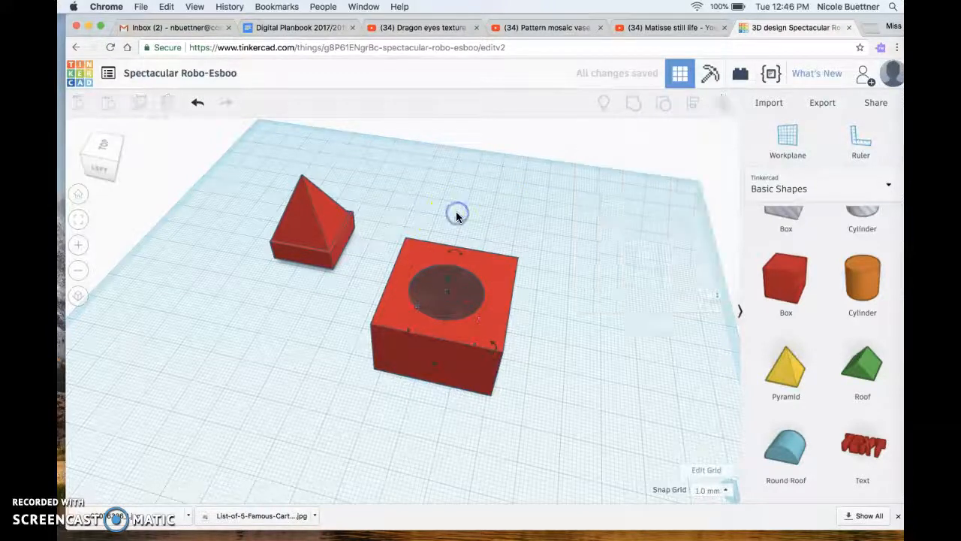
Group the large box with the cylinder hole to cut a round opening through it.
left_click_drag(106, 147, 107, 153)
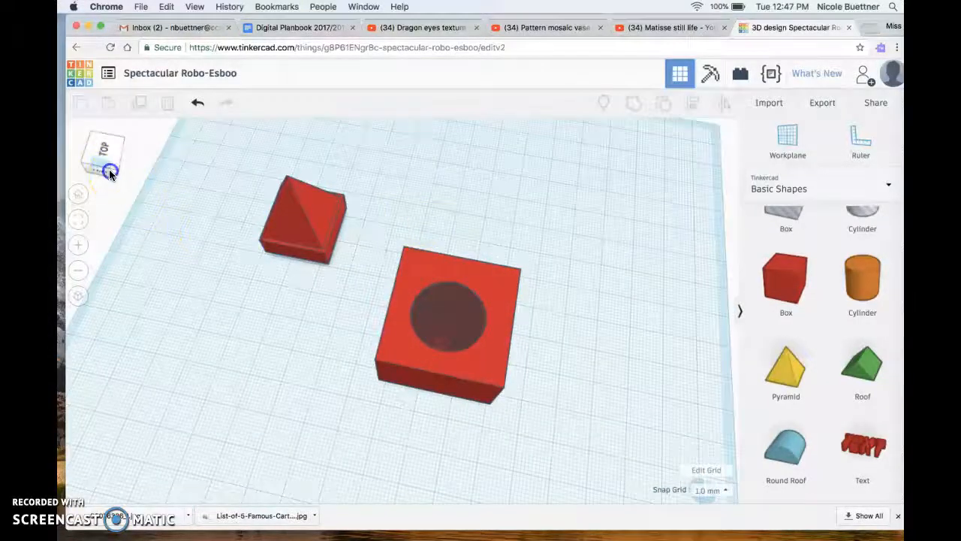
left_click(110, 172)
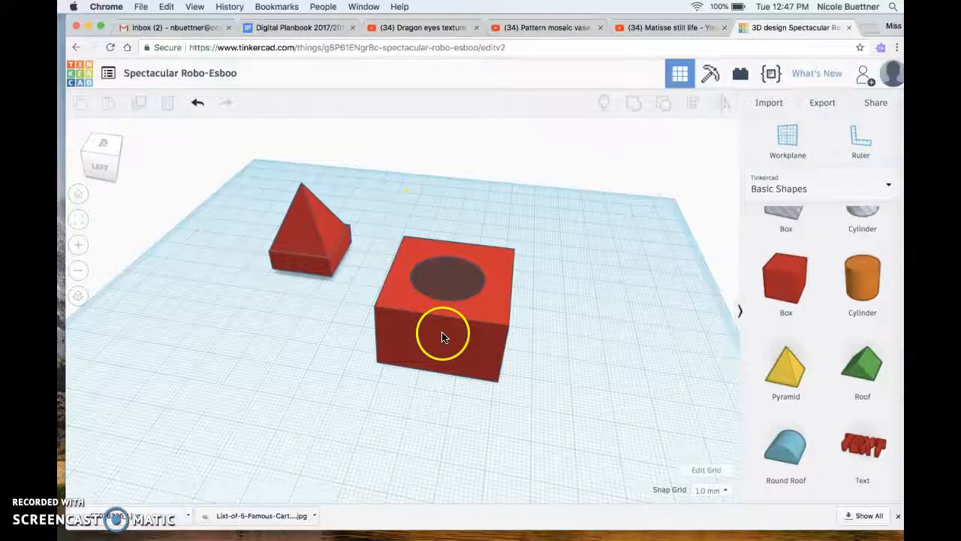
left_click_drag(548, 189, 386, 435)
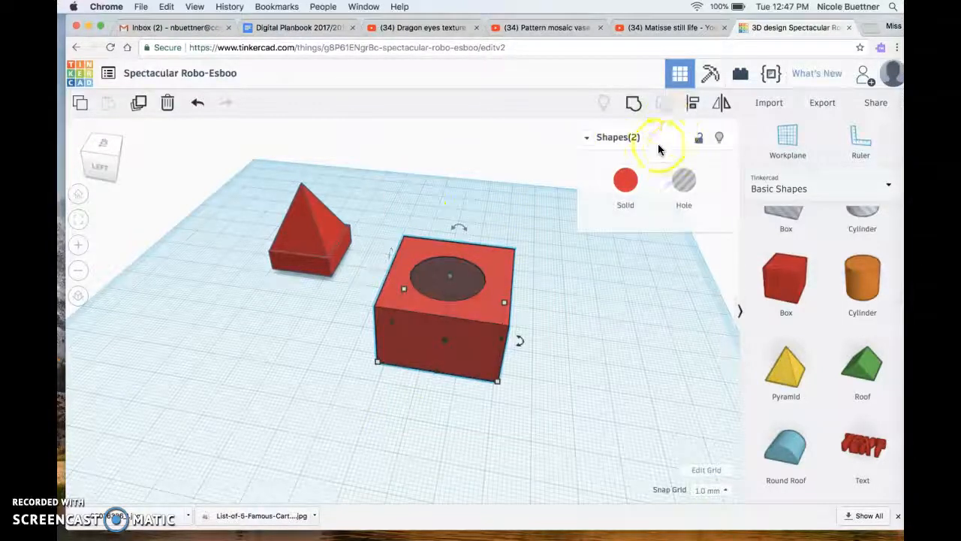
left_click(635, 103)
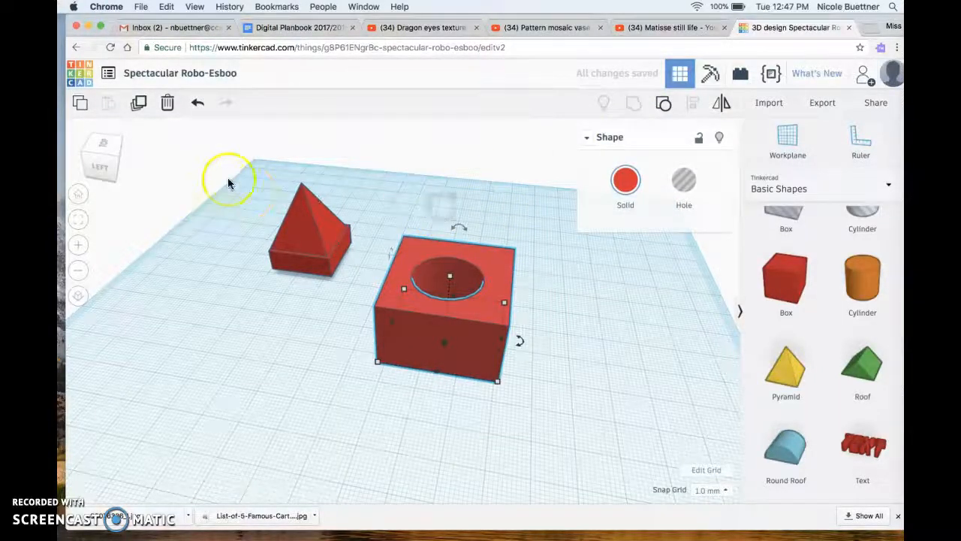
left_click(415, 184)
mouse_move(112, 155)
left_mouse_down()
mouse_move(89, 167)
mouse_move(110, 155)
mouse_move(103, 172)
mouse_move(118, 171)
left_mouse_up()
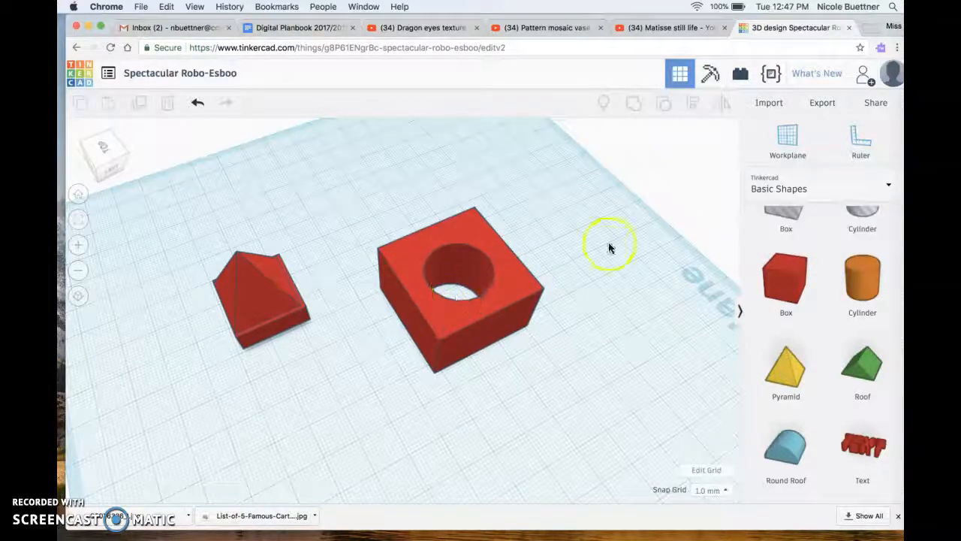
Place a box in front of the pyramid and a second box overlapping its front corner.
left_click_drag(779, 291, 610, 341)
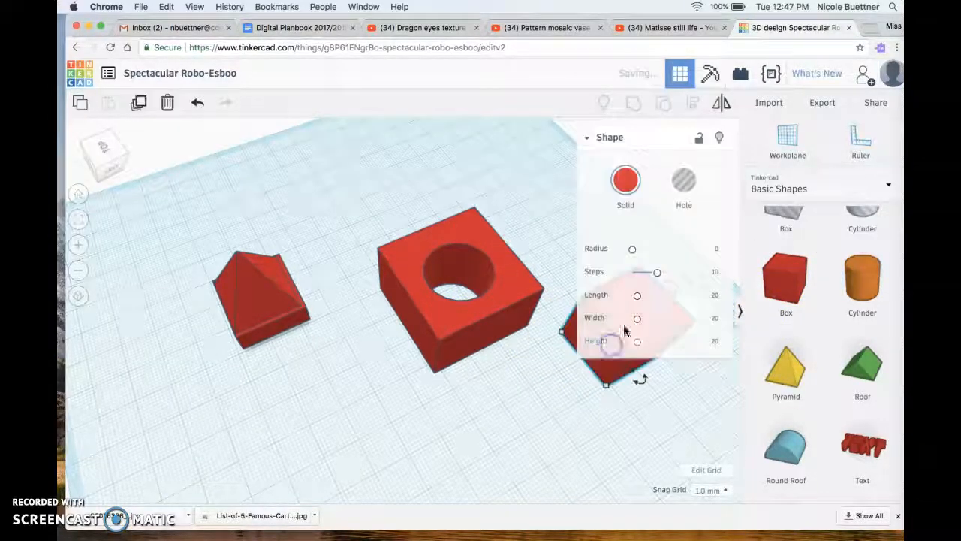
left_click_drag(610, 379, 290, 404)
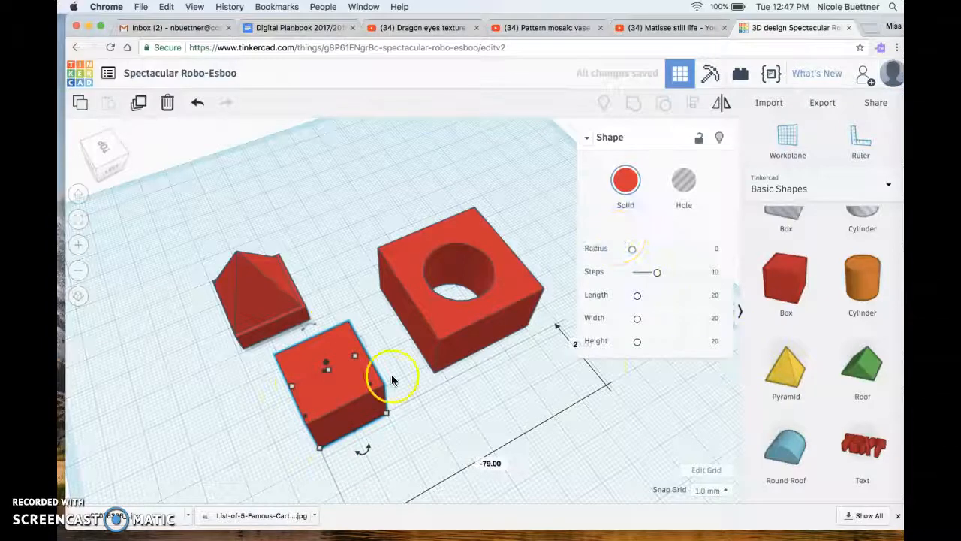
left_click(792, 287)
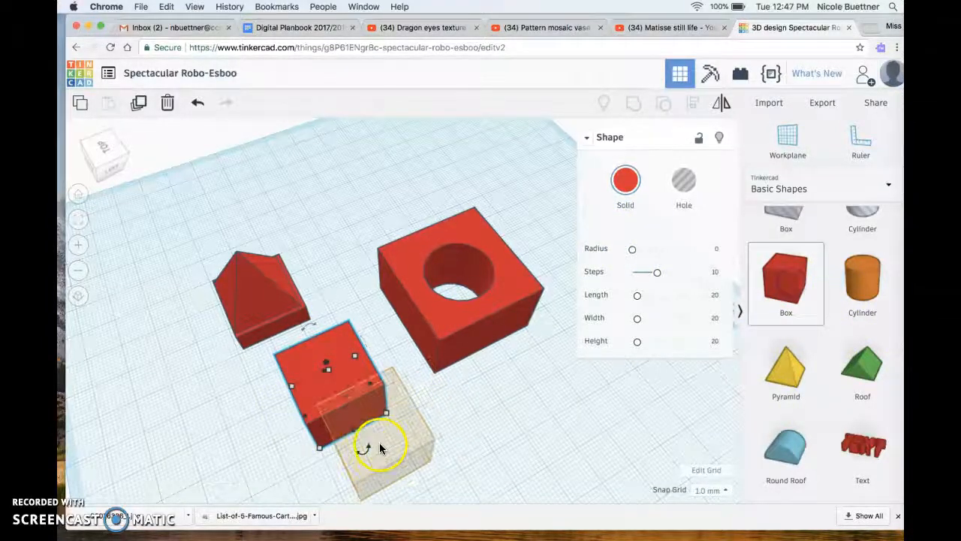
left_click(318, 442)
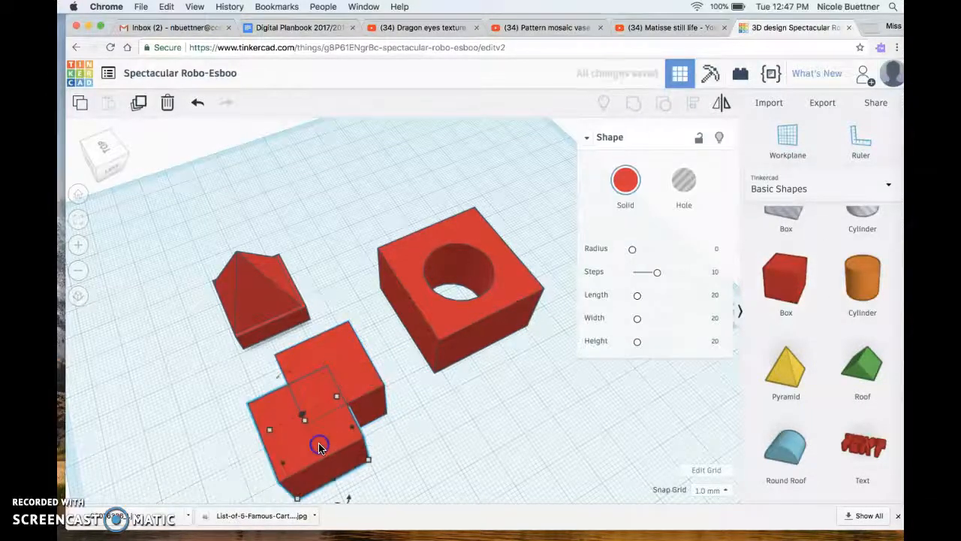
Turn the second box into a hole and group it with the first to cut out the corner.
left_click(684, 184)
left_click(363, 380, "shift")
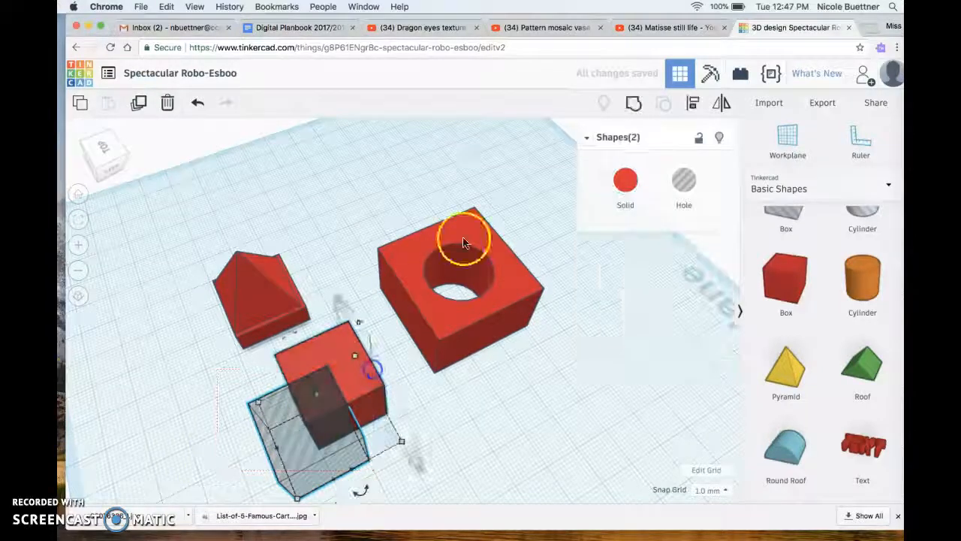
left_click(633, 103)
left_click(327, 205)
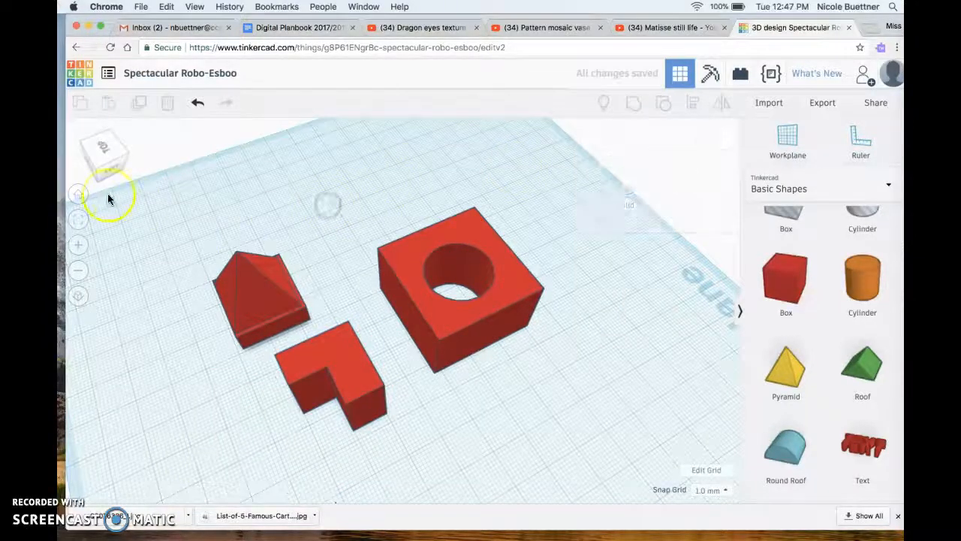
Shift the grouped pyramid and the L-shaped block slightly across the workplane and deselect them.
mouse_move(101, 170)
left_mouse_down()
mouse_move(113, 165)
mouse_move(102, 167)
left_mouse_up()
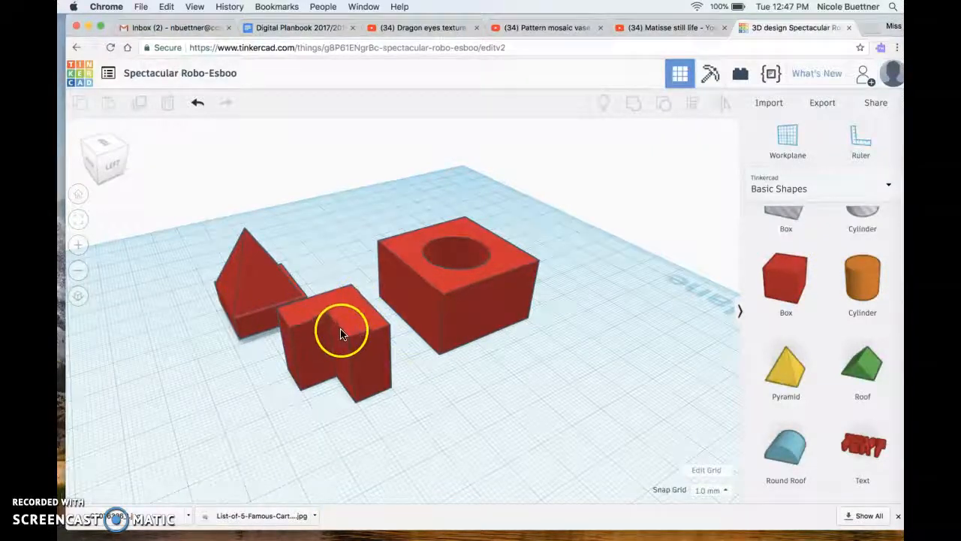
mouse_move(107, 161)
left_mouse_down()
mouse_move(126, 160)
mouse_move(137, 146)
mouse_move(92, 157)
mouse_move(94, 150)
mouse_move(103, 174)
left_mouse_up()
left_click(82, 269)
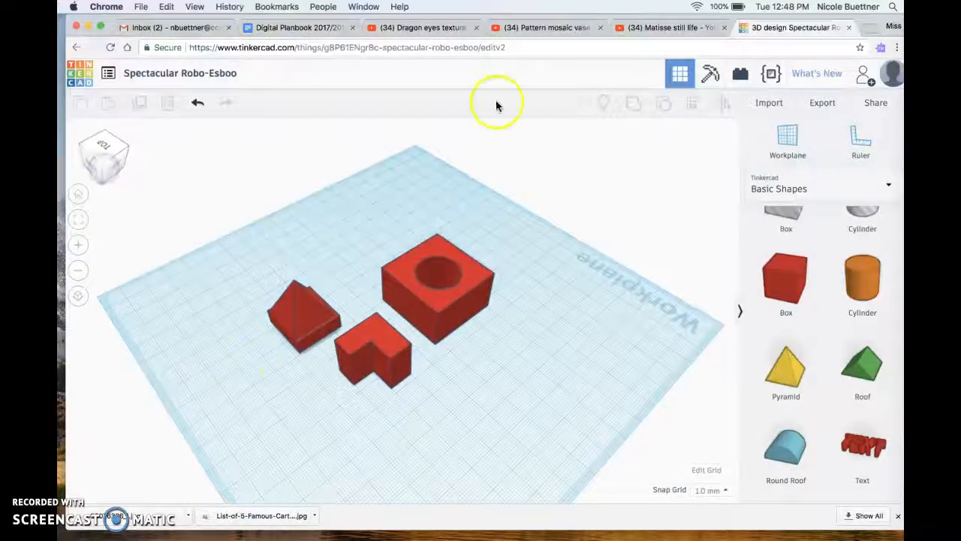
left_click(300, 300)
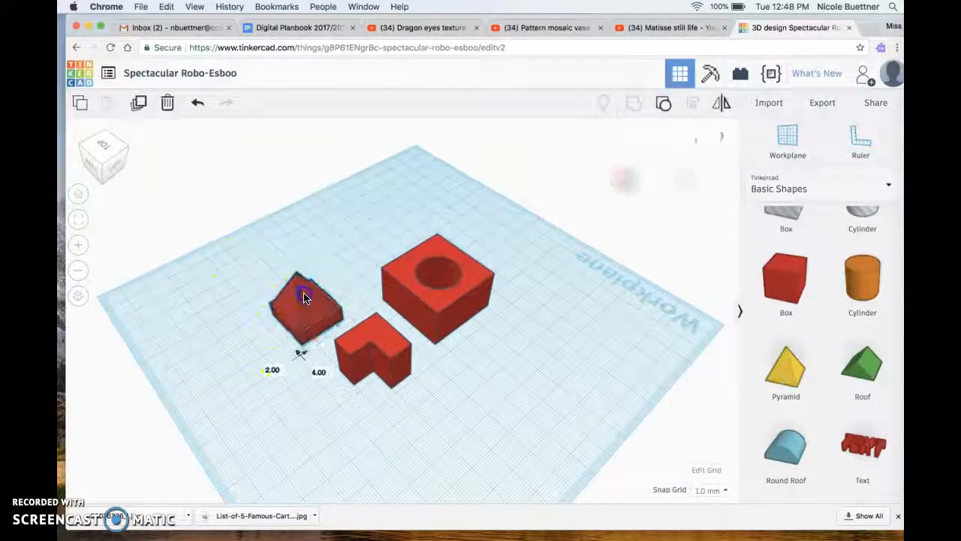
left_click(391, 349)
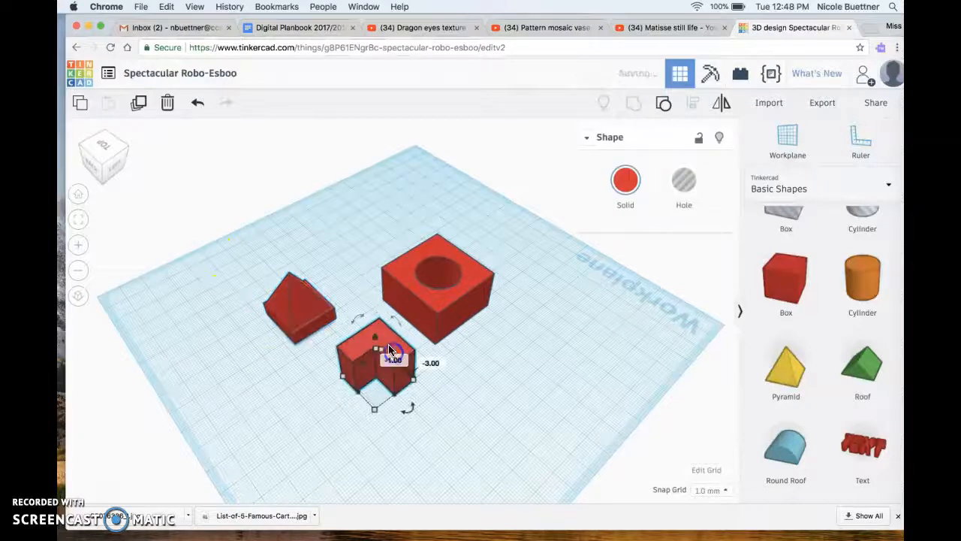
left_click(472, 367)
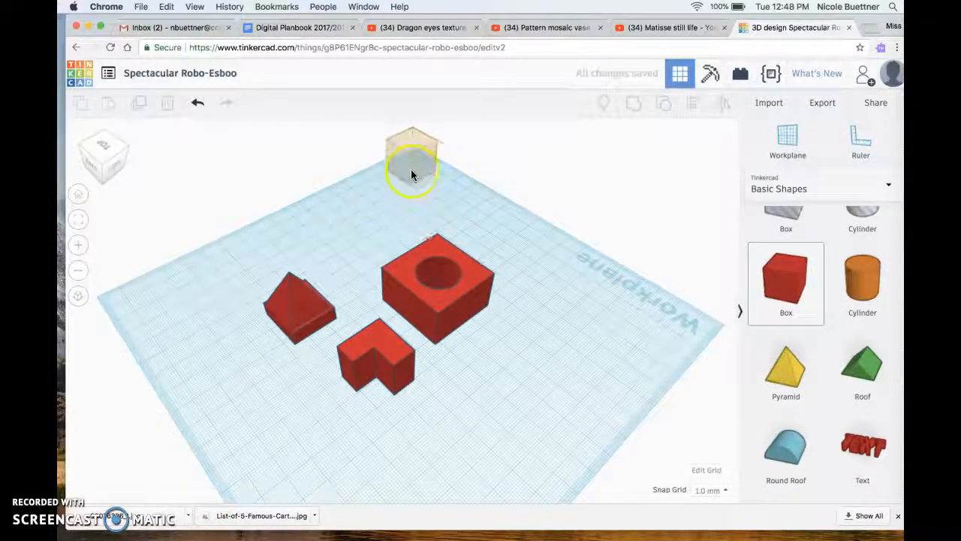
Stretch a new box across the whole workplane and lower it to an elevation of -19 mm as a base under the shapes.
left_click(410, 162)
left_click_drag(411, 186, 392, 455)
left_click_drag(401, 288, 403, 293)
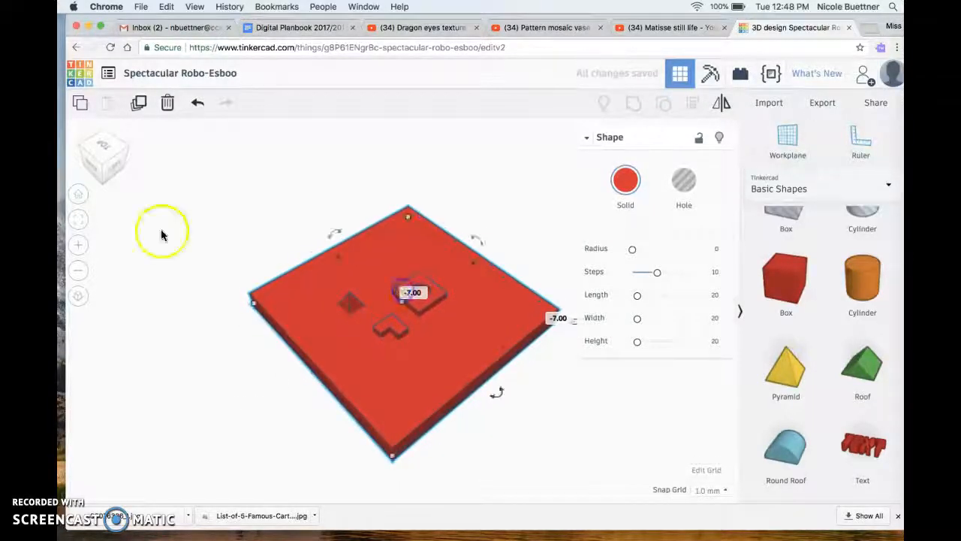
left_click(111, 168)
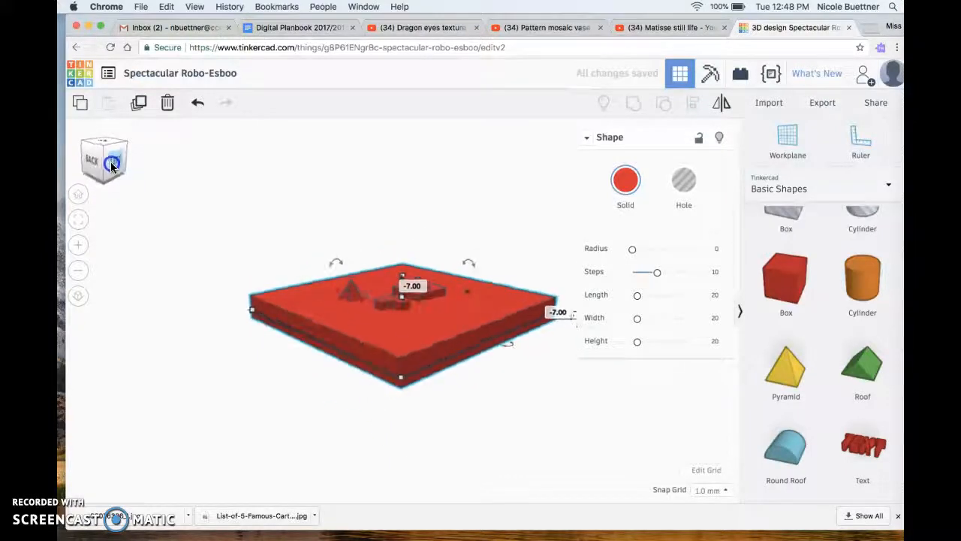
mouse_move(402, 279)
left_mouse_down()
mouse_move(400, 303)
mouse_move(401, 294)
left_mouse_up()
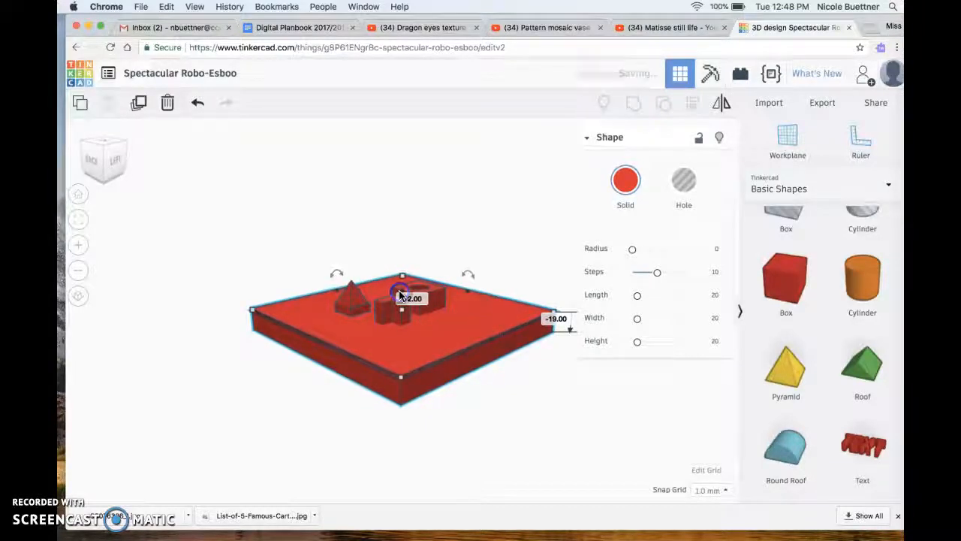
left_click(301, 226)
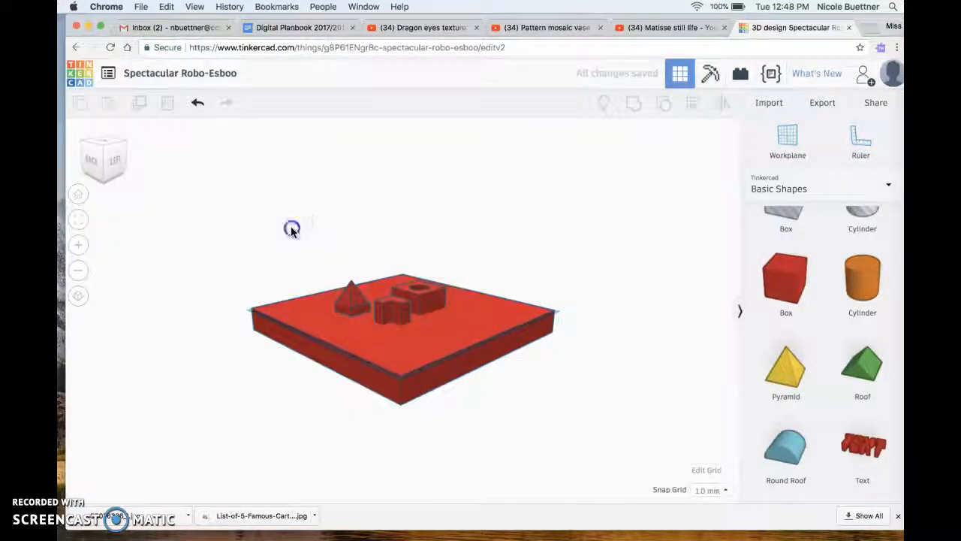
Select the base and all shapes standing on it, group them into one object, and deselect it.
left_click_drag(547, 415, 548, 412)
left_click(631, 101)
left_click(374, 198)
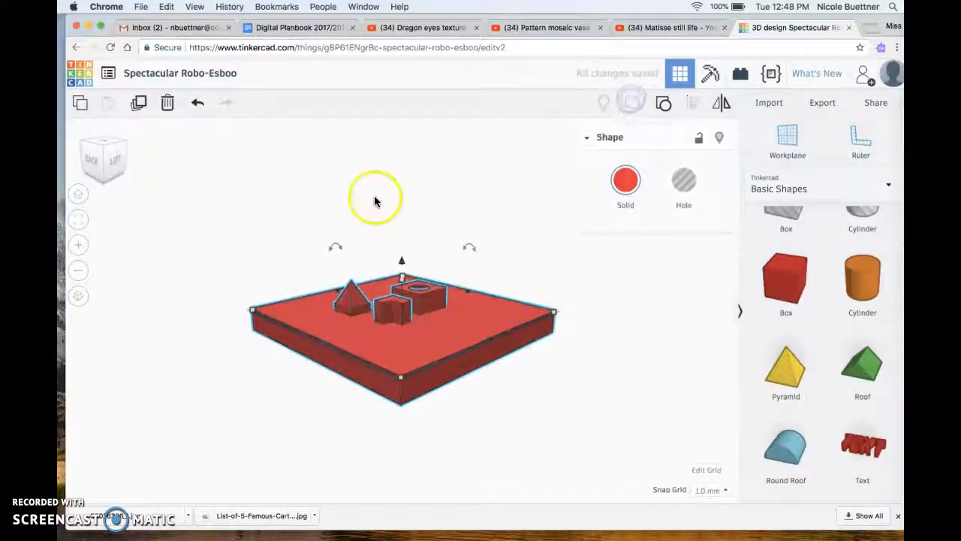
Examine the grouped base and its shapes up close from above and from several sides.
mouse_move(106, 162)
left_mouse_down()
mouse_move(129, 174)
mouse_move(114, 171)
left_mouse_up()
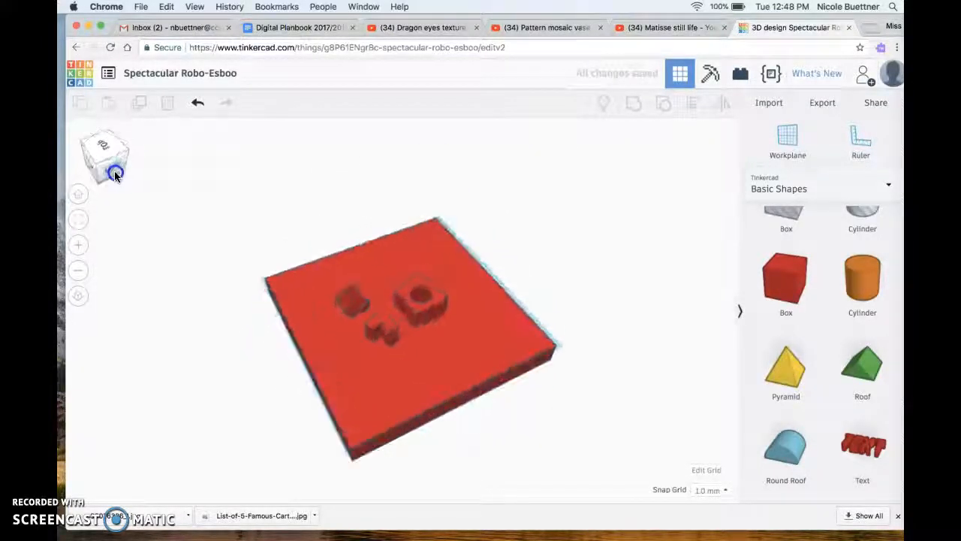
left_click(83, 246)
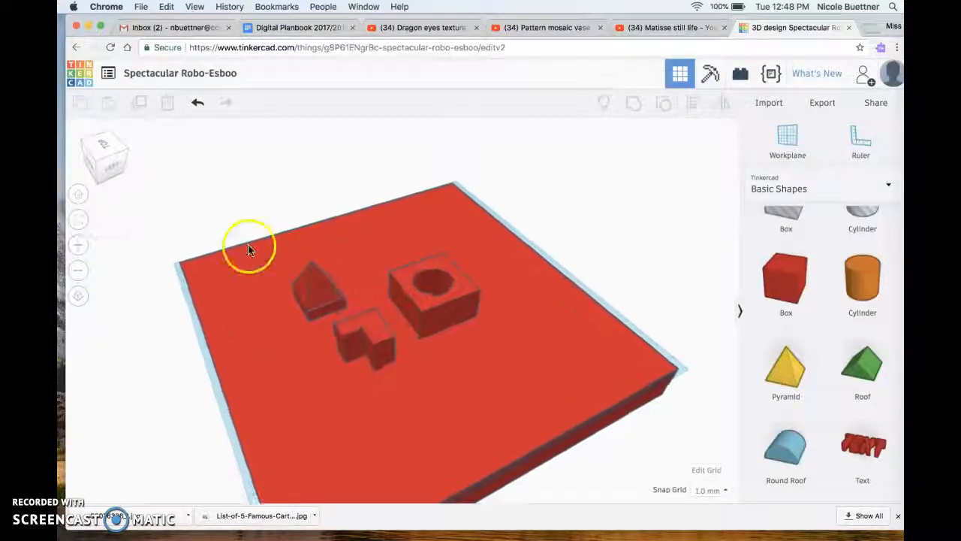
left_click_drag(125, 172, 121, 162)
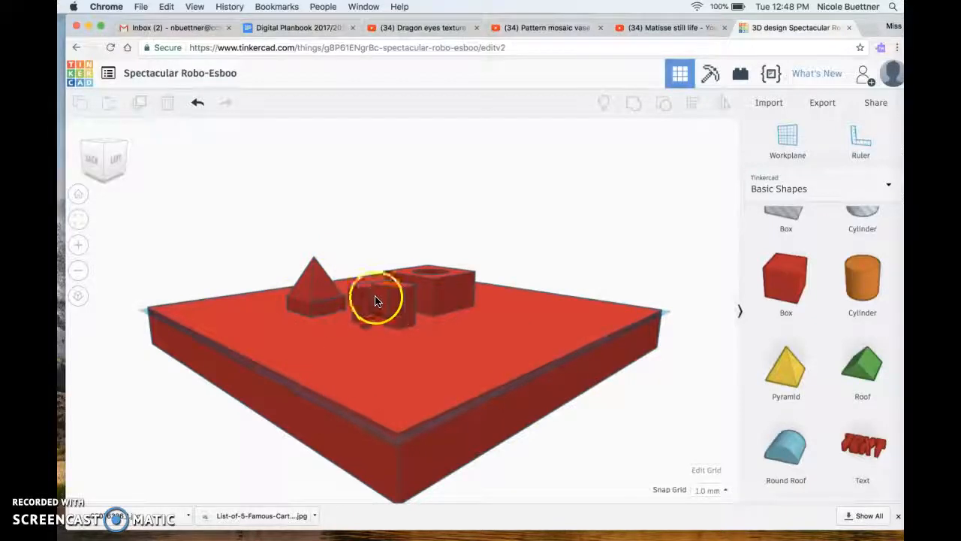
left_click_drag(106, 156, 109, 164)
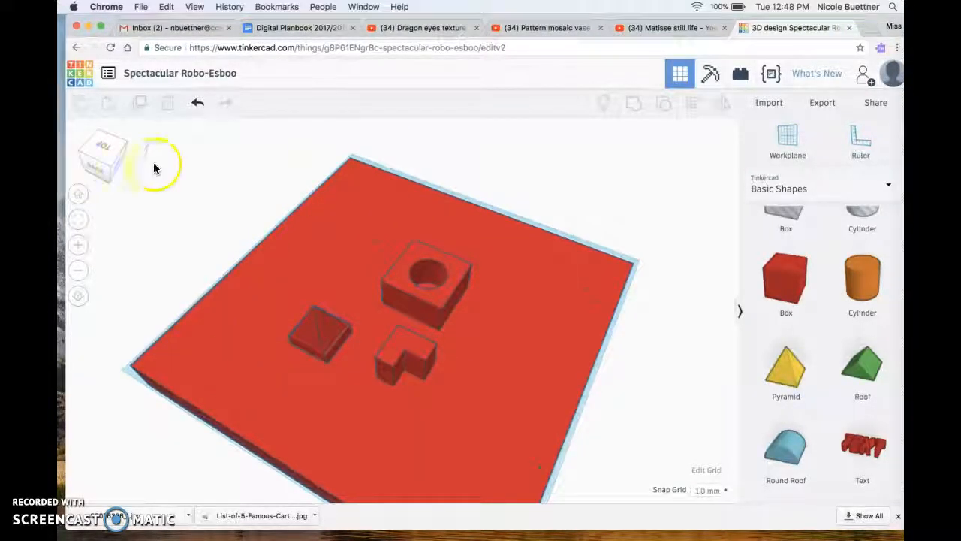
left_click_drag(103, 147, 179, 150)
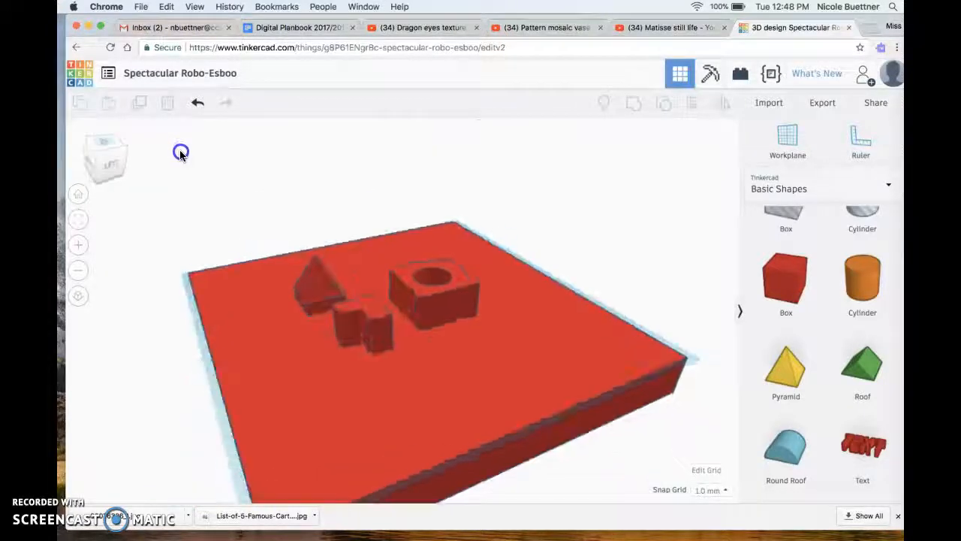